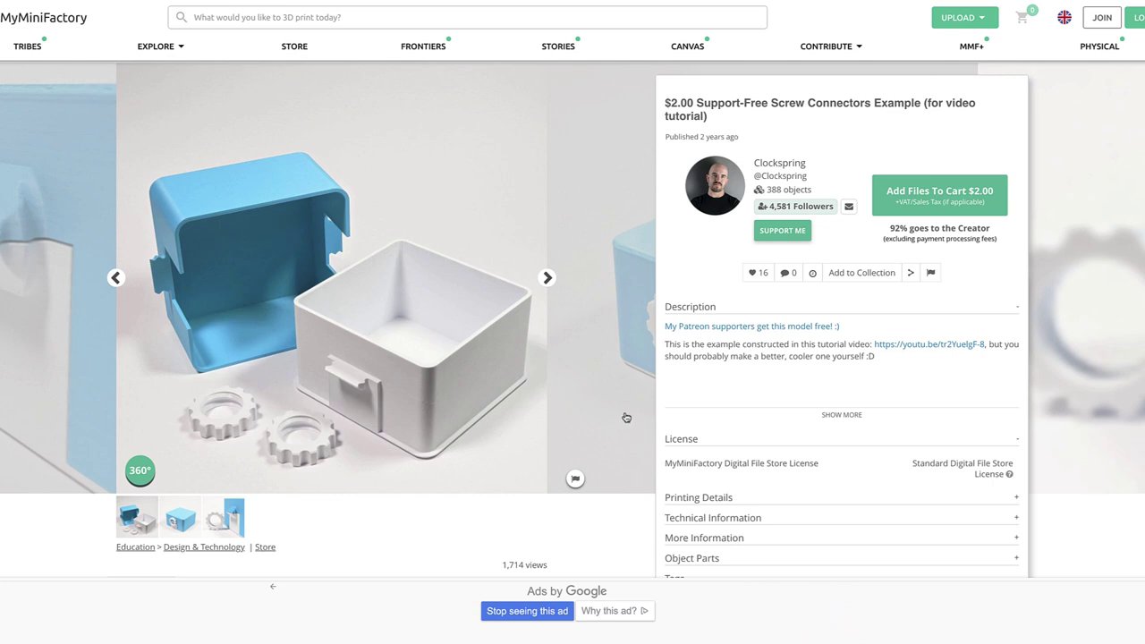
# Look through the product photos of the Support-Free Screw Connectors Example listing
pyautogui.click(549, 279)
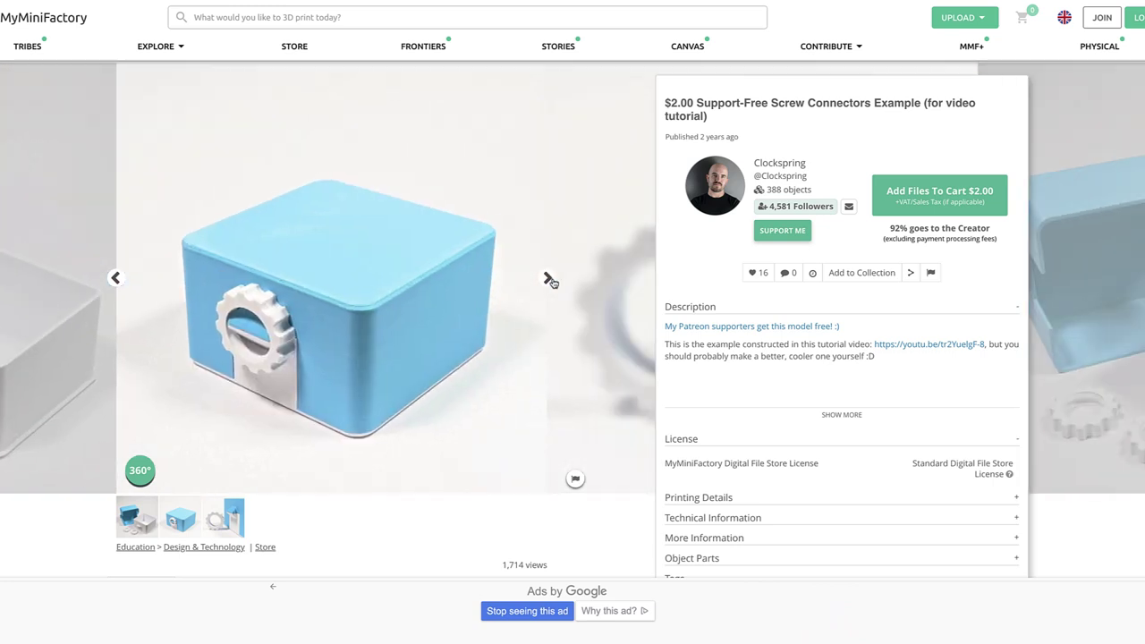
pyautogui.click(549, 279)
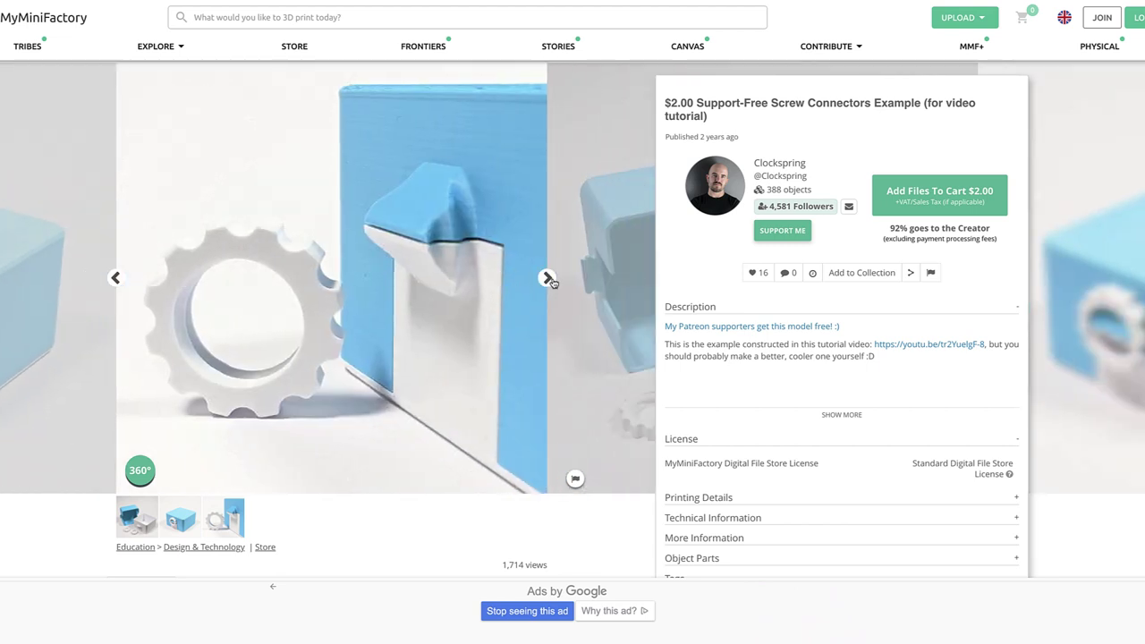
pyautogui.click(550, 279)
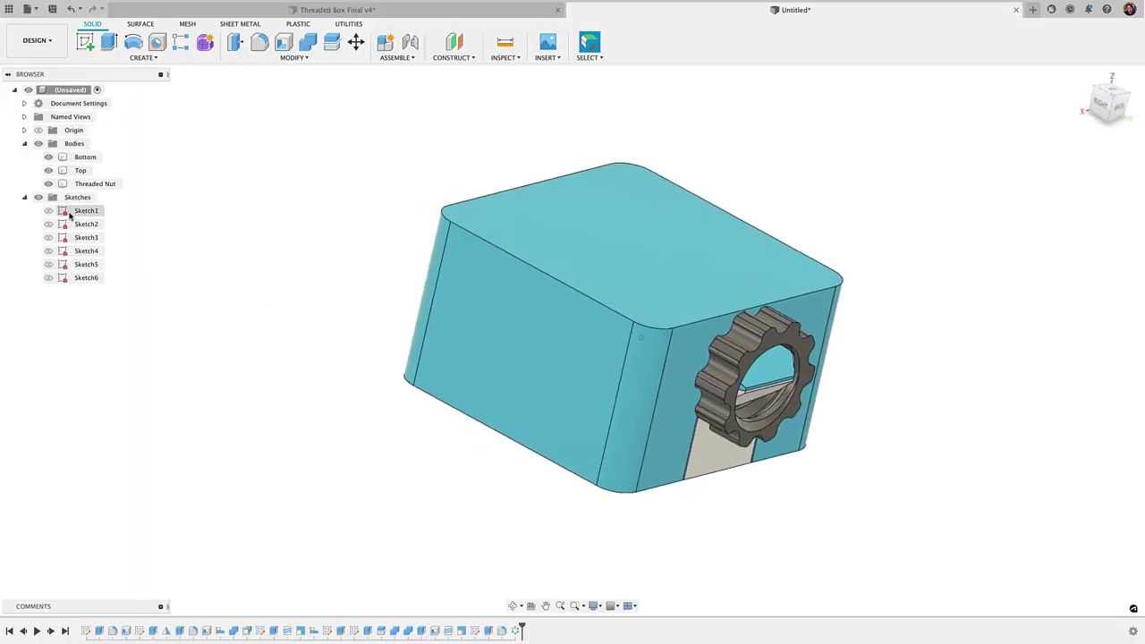
# Toggle the visibility of the Threaded Nut and Top bodies to examine the Bottom body and how the two halves fit together
pyautogui.click(50, 184)
pyautogui.click(49, 170)
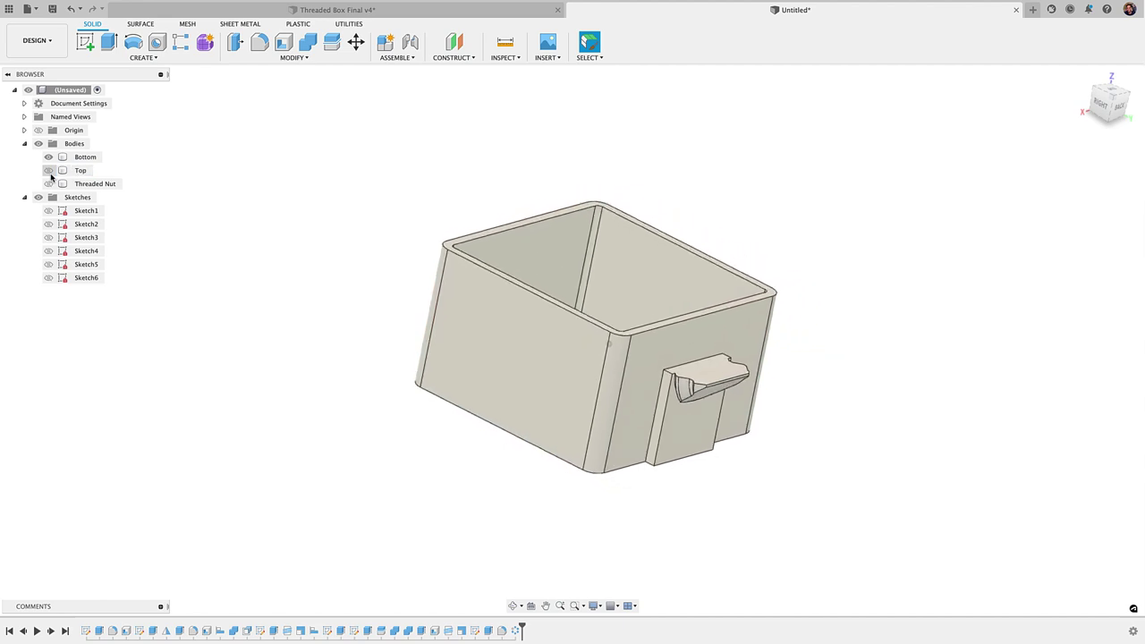
pyautogui.click(50, 171)
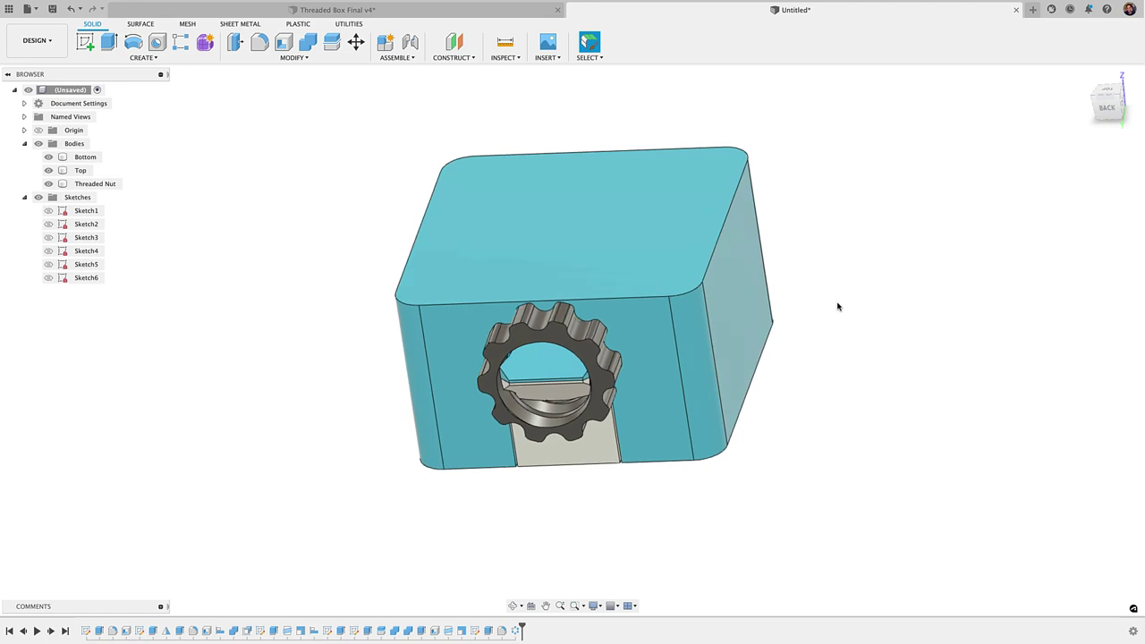
pyautogui.click(48, 183)
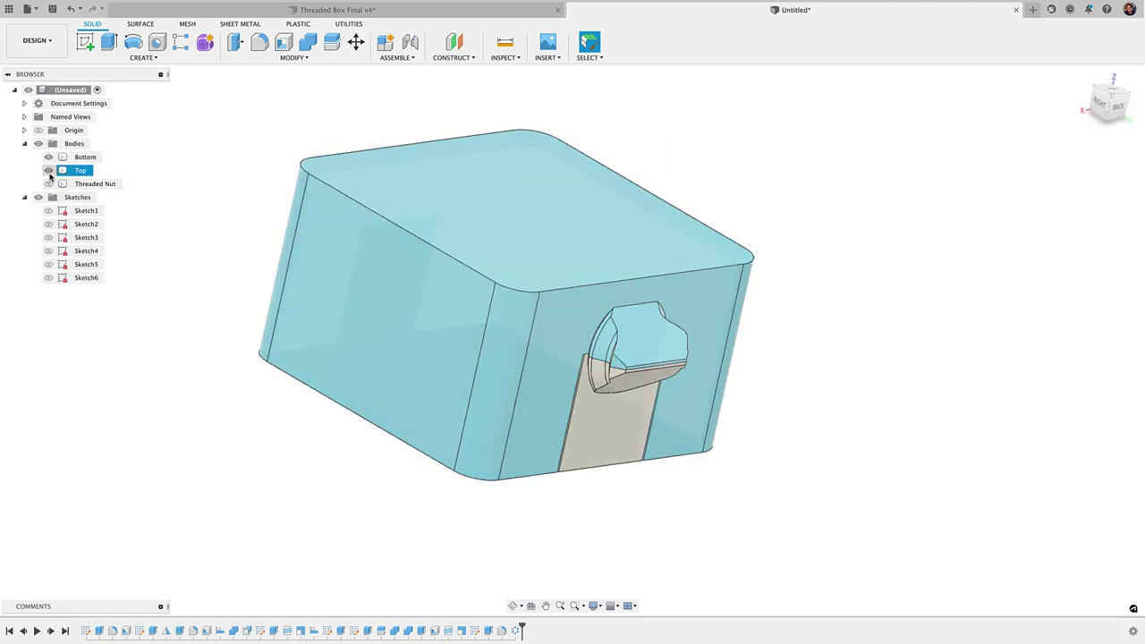
pyautogui.click(49, 170)
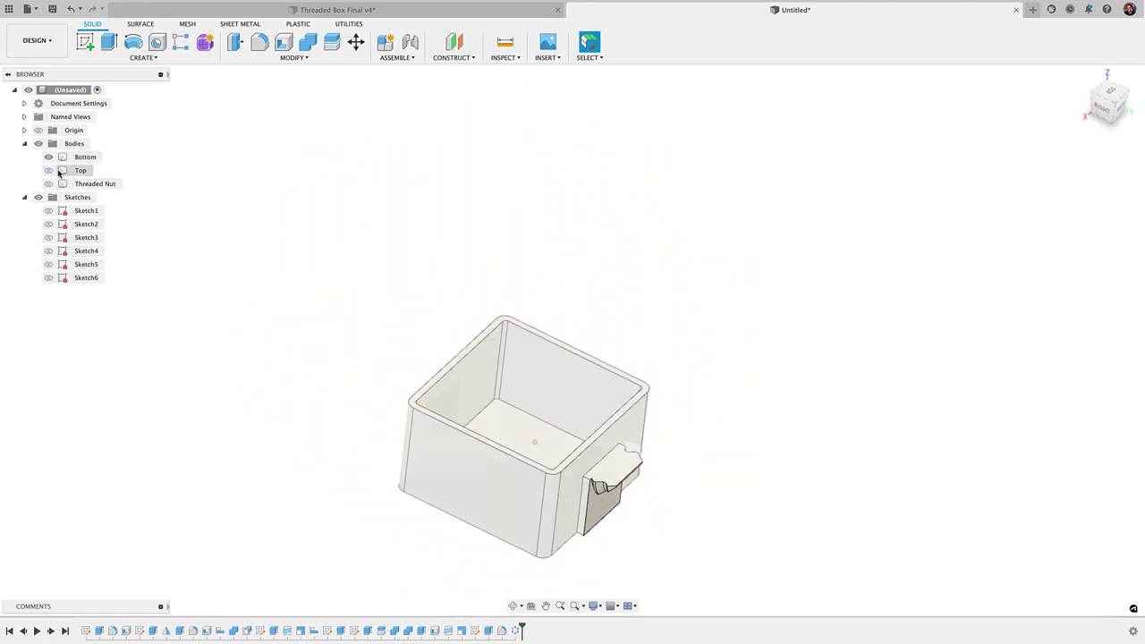
pyautogui.click(49, 170)
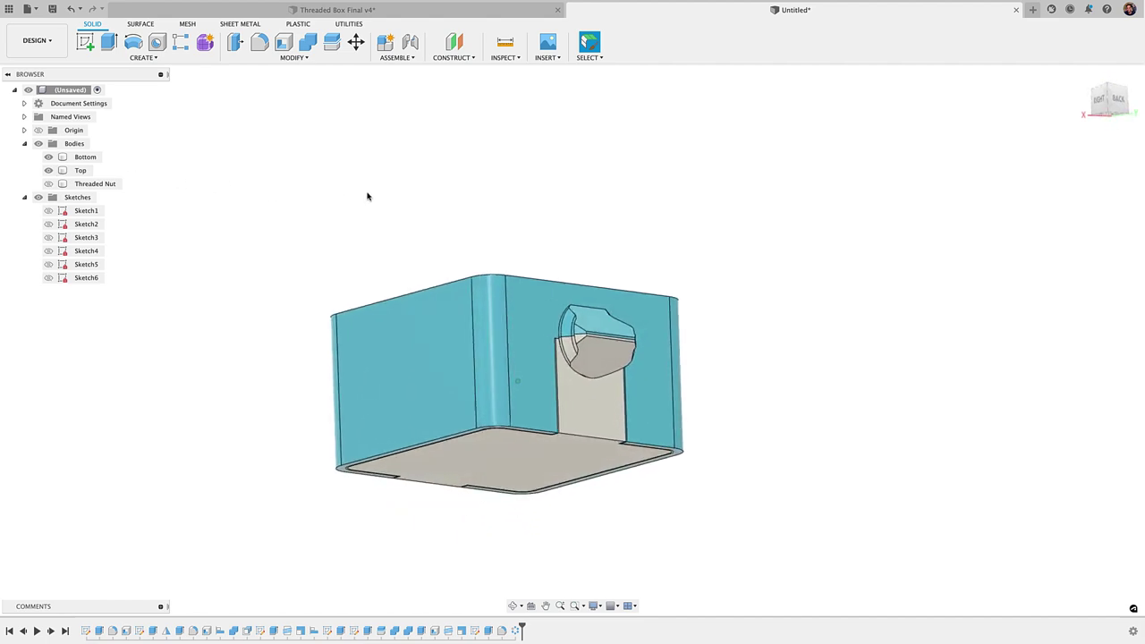
# Try moving the Top body upward by 1.741 mm
pyautogui.rightClick(675, 230)
pyautogui.click(624, 243)
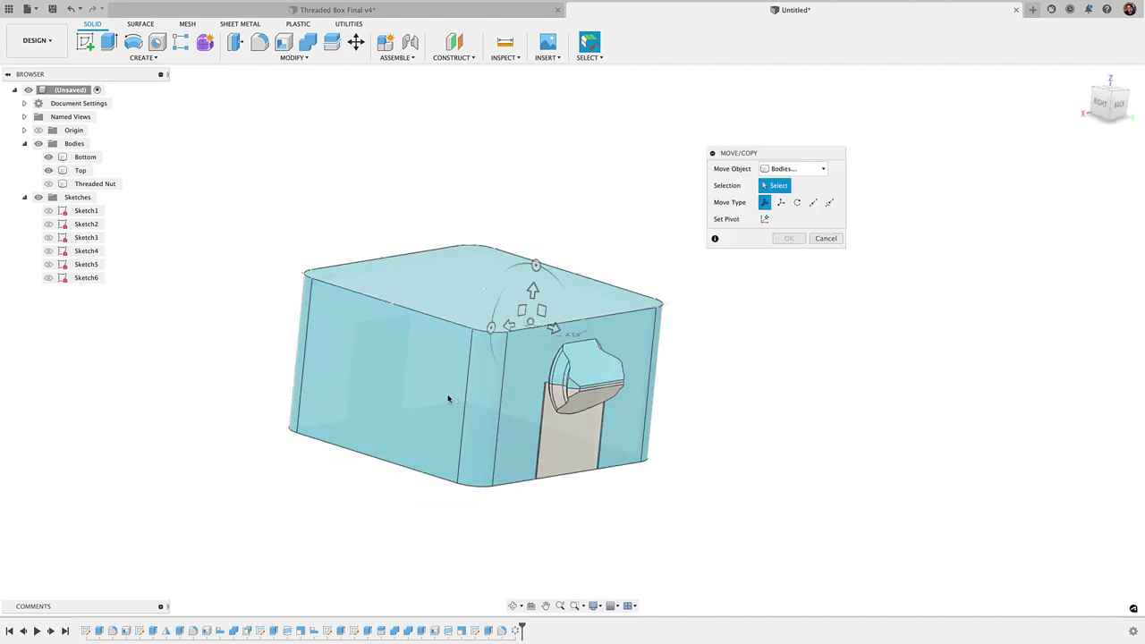
pyautogui.click(386, 380)
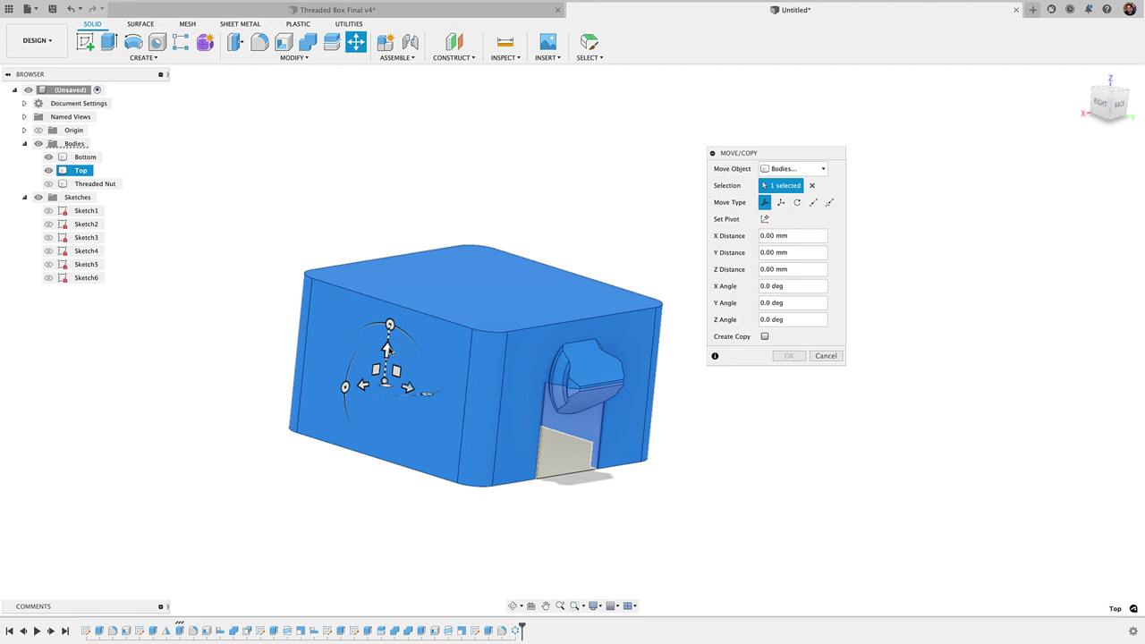
pyautogui.moveTo(387, 350); pyautogui.dragTo(428, 372)
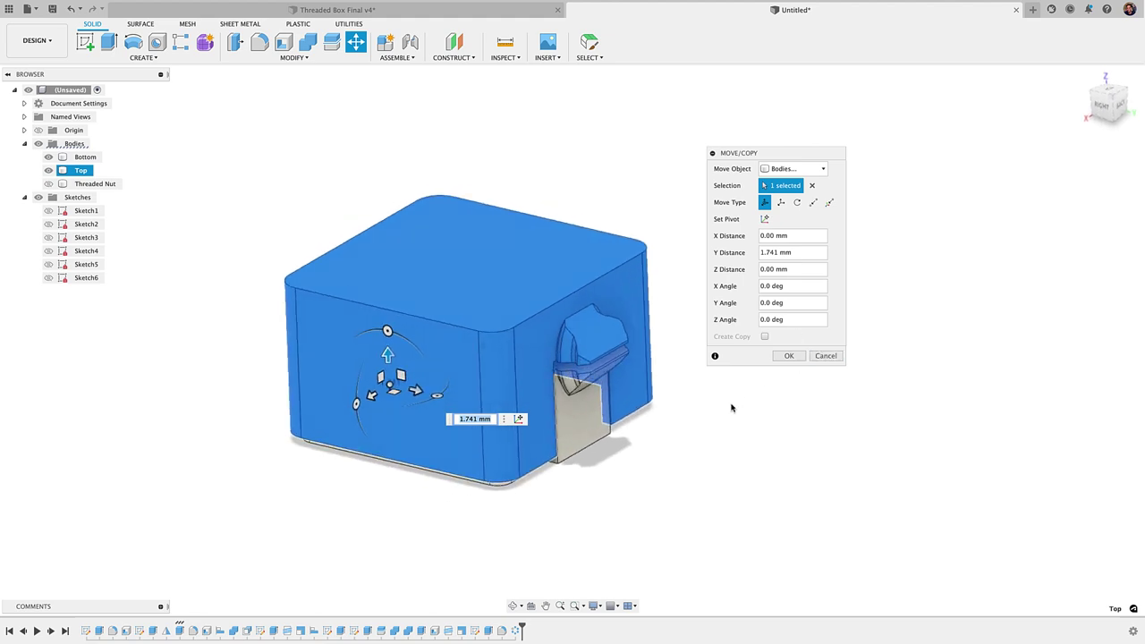
pyautogui.scroll(2, 452, 362)
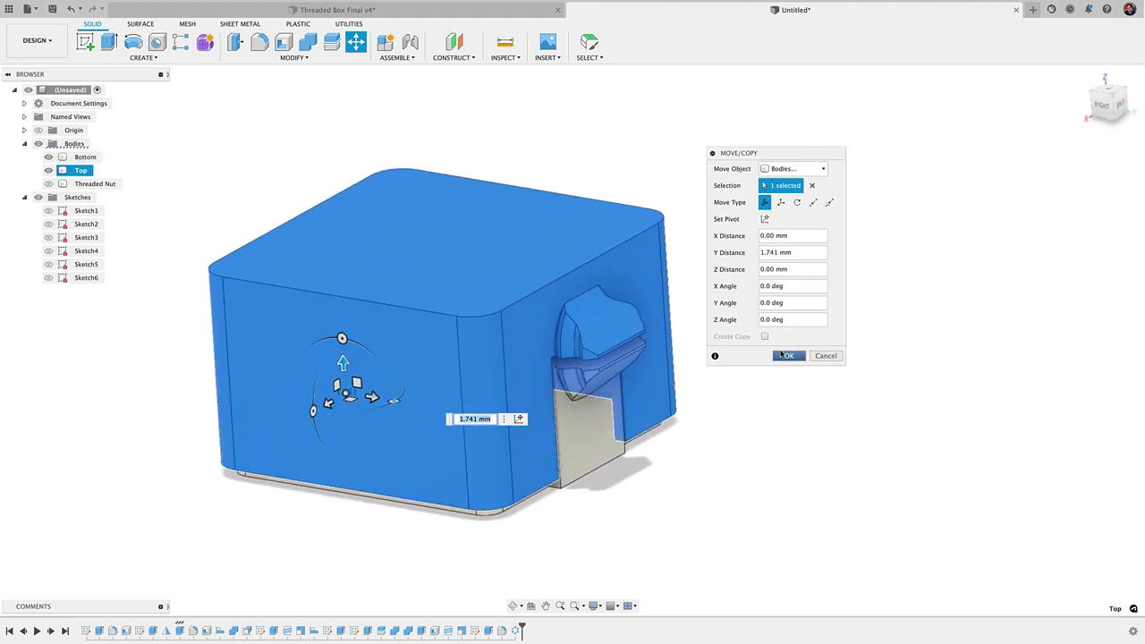
pyautogui.click(826, 356)
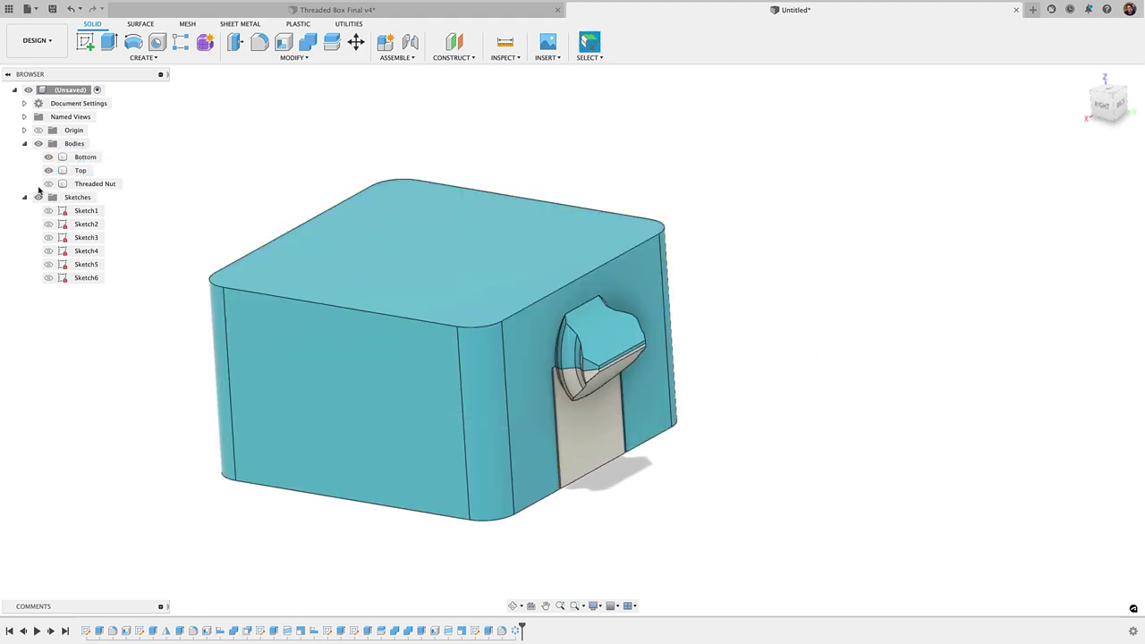
# Show the Threaded Nut body and examine how it sits on the box's split connector from several sides
pyautogui.click(50, 184)
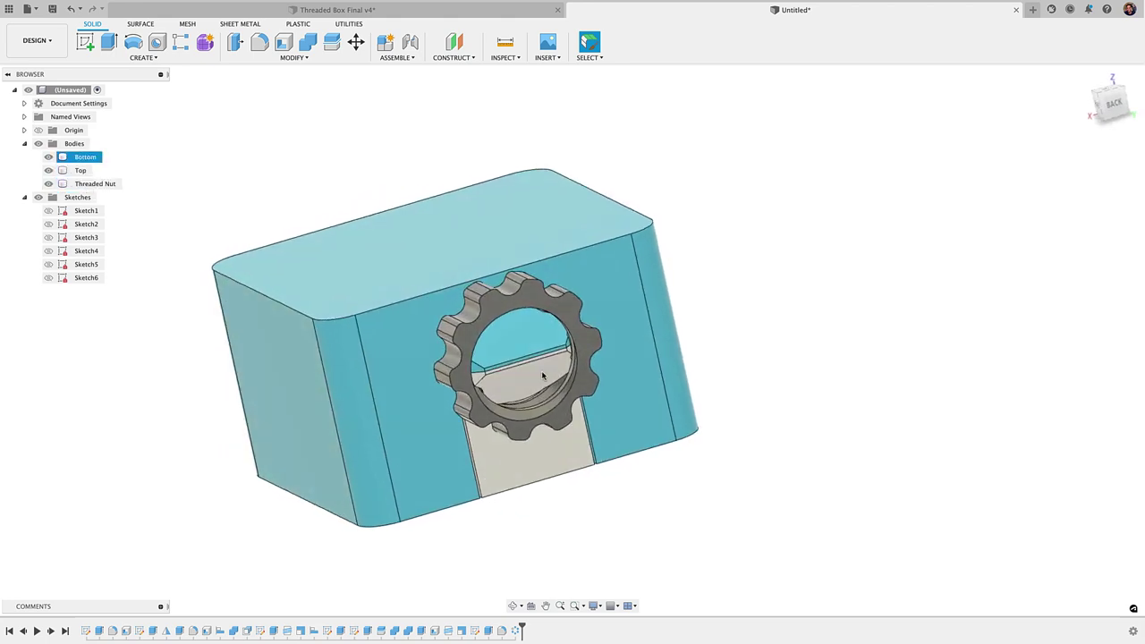
pyautogui.keyDown('shift'); pyautogui.moveTo(674, 371); pyautogui.dragTo(589, 387, button='middle'); pyautogui.keyUp('shift')
pyautogui.keyDown('shift'); pyautogui.moveTo(498, 405); pyautogui.dragTo(373, 330, button='middle'); pyautogui.keyUp('shift')
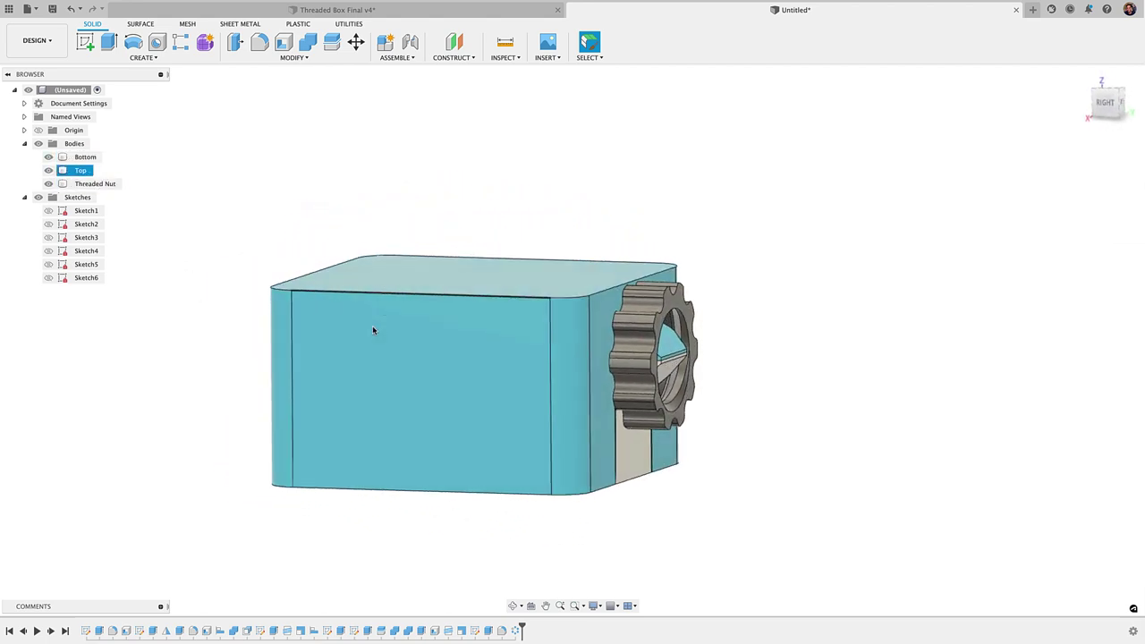
pyautogui.scroll(5, 630, 377)
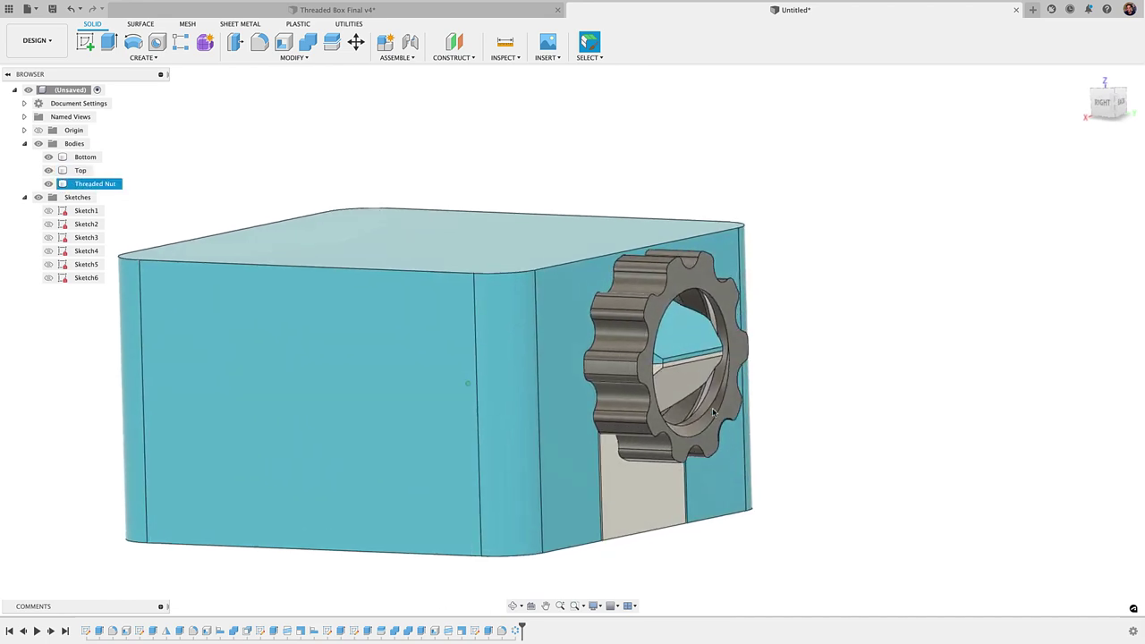
pyautogui.keyDown('shift'); pyautogui.moveTo(662, 402); pyautogui.dragTo(645, 427, button='middle'); pyautogui.keyUp('shift')
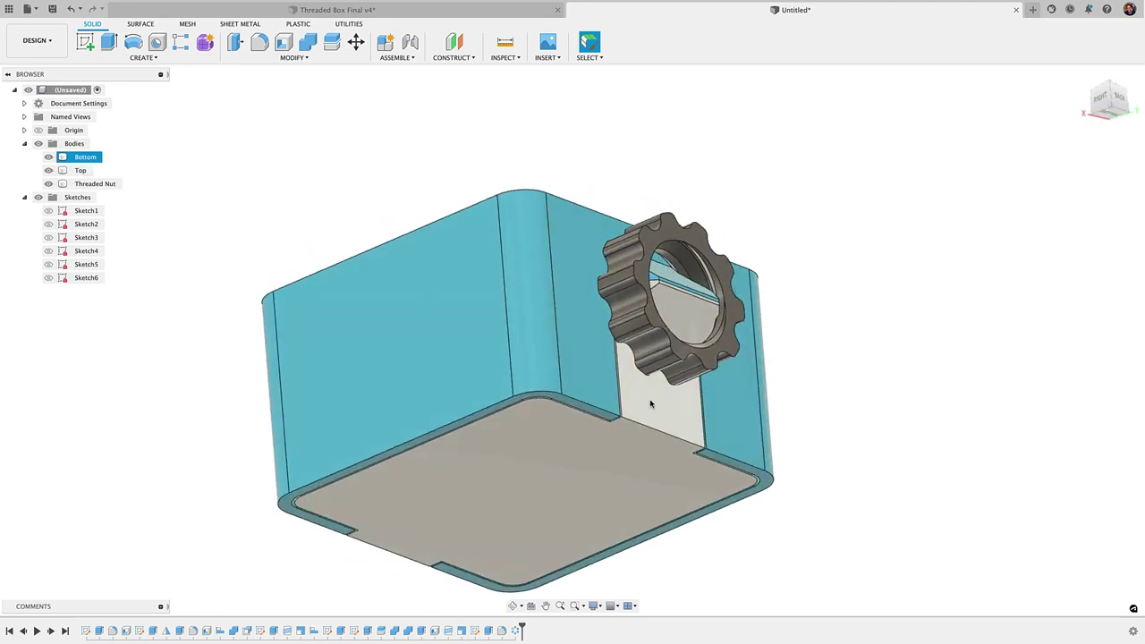
# Inspect the interlocking tabs and underside of the box with the Threaded Nut hidden, and show the nut again
pyautogui.click(653, 408)
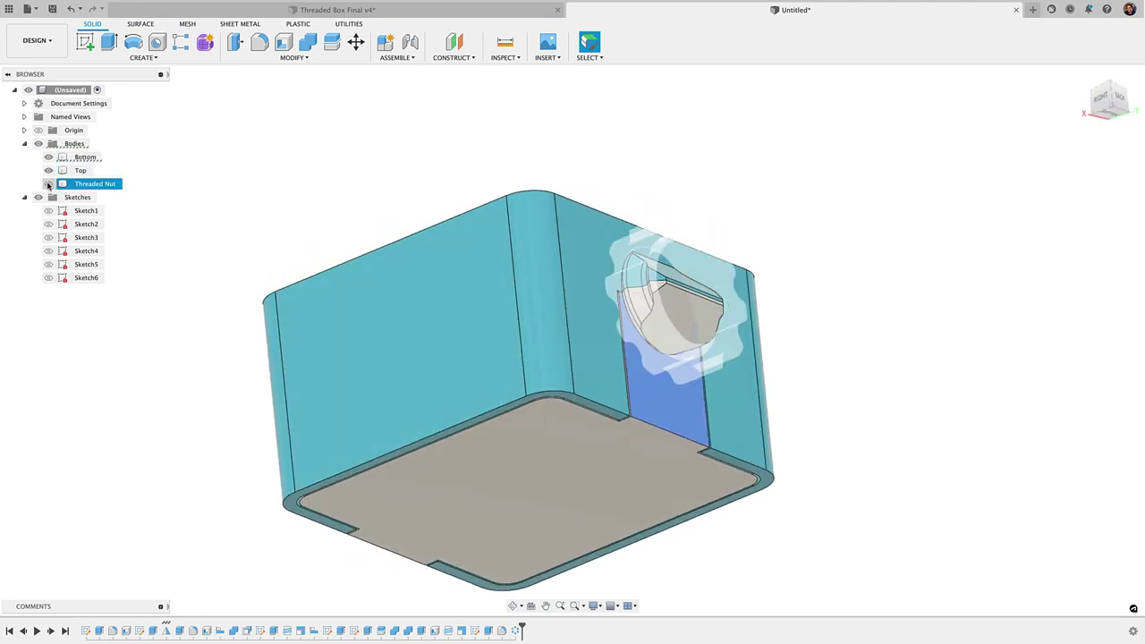
pyautogui.keyDown('shift'); pyautogui.moveTo(501, 376); pyautogui.dragTo(358, 442, button='middle'); pyautogui.keyUp('shift')
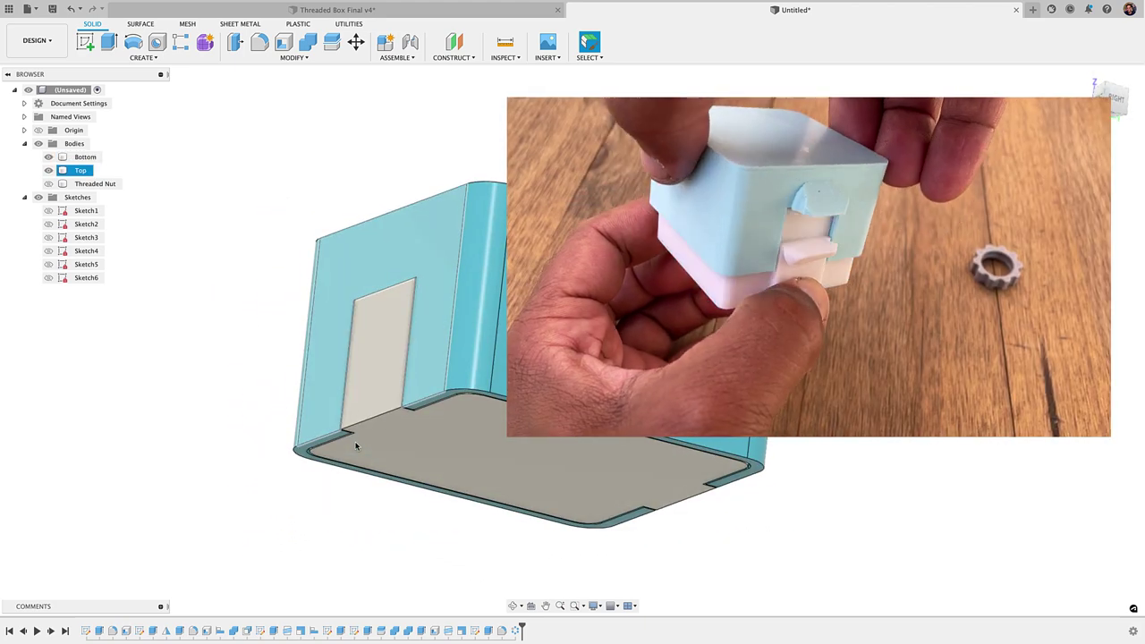
pyautogui.keyDown('shift'); pyautogui.moveTo(355, 446); pyautogui.dragTo(68, 188, button='middle'); pyautogui.keyUp('shift')
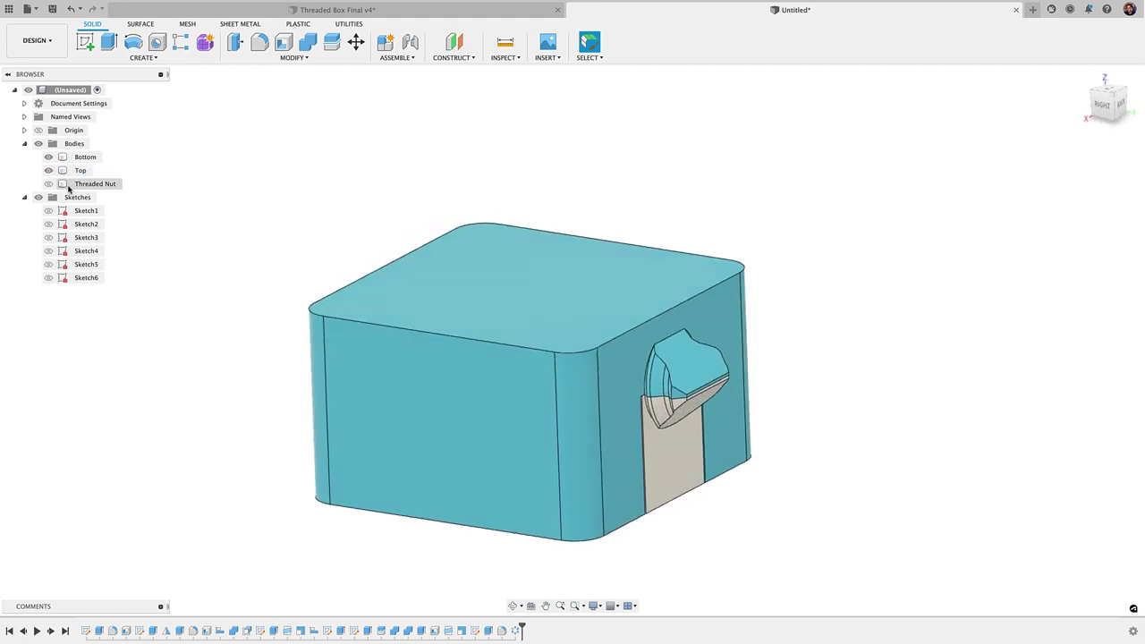
pyautogui.click(49, 183)
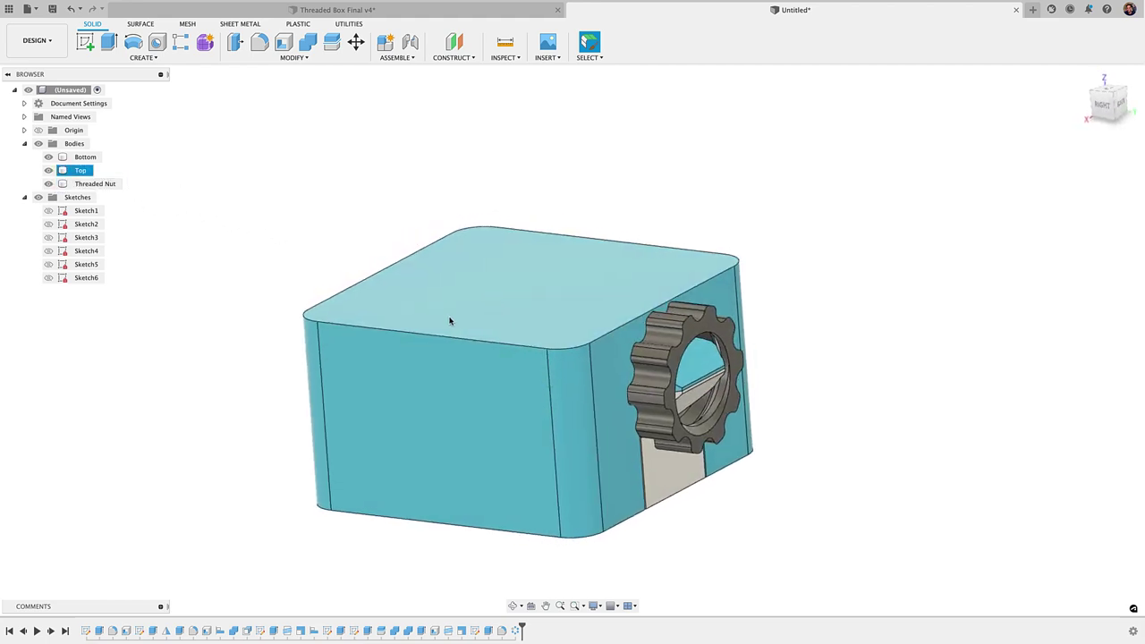
pyautogui.keyDown('shift'); pyautogui.moveTo(450, 320); pyautogui.dragTo(453, 322, button='middle'); pyautogui.keyUp('shift')
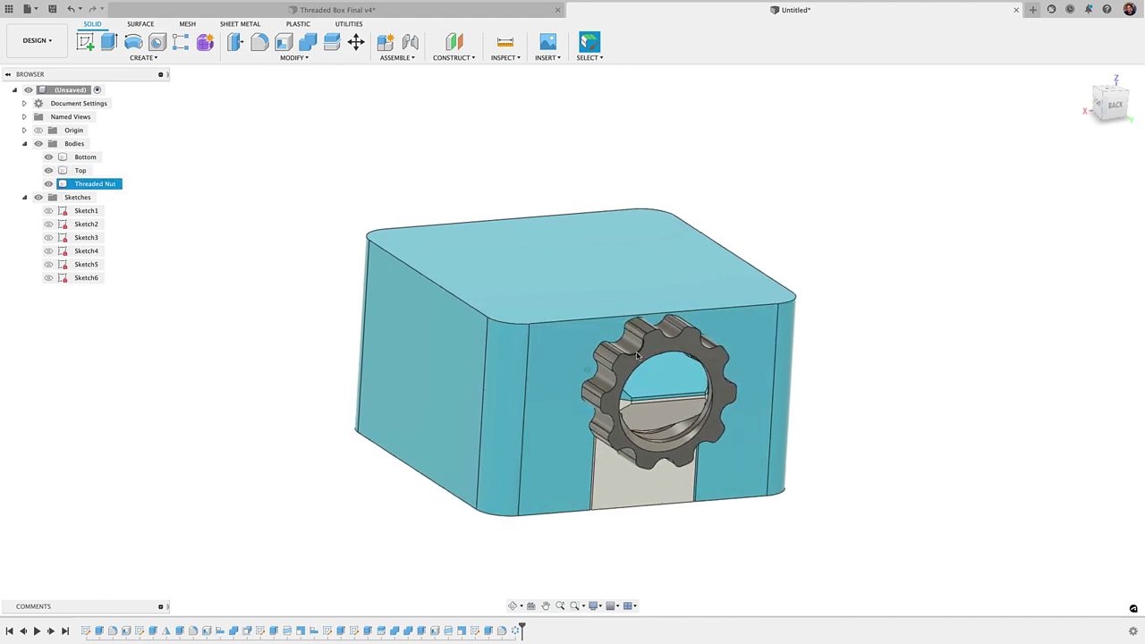
pyautogui.keyDown('shift'); pyautogui.moveTo(643, 378); pyautogui.dragTo(452, 424, button='middle'); pyautogui.keyUp('shift')
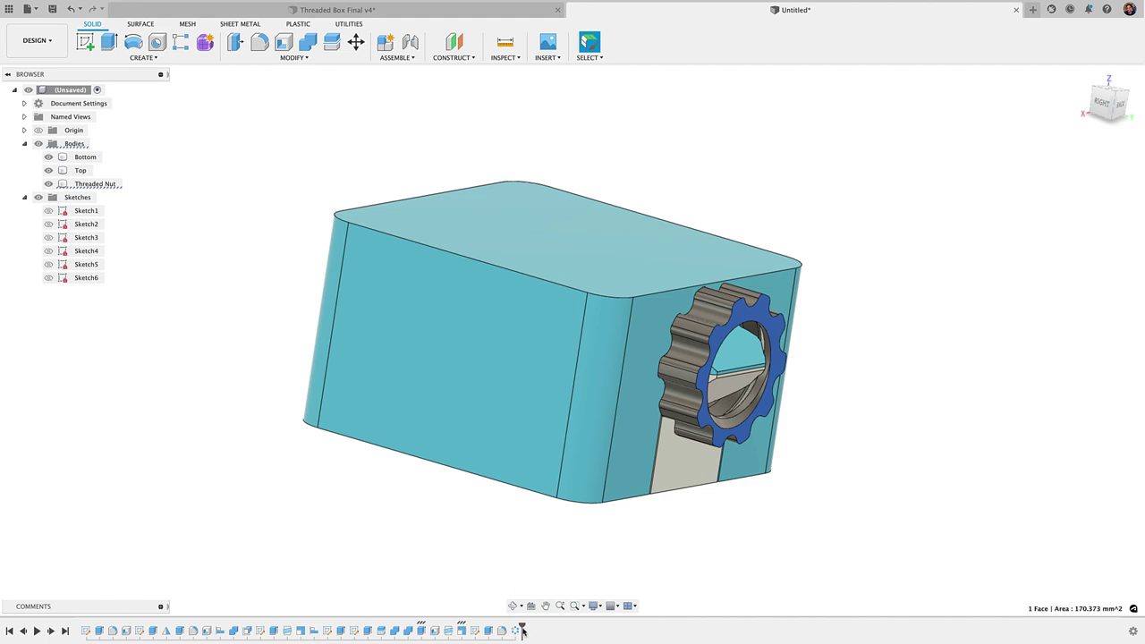
# Roll the design history back to just after Sketch1 and open the visible sketch for editing
pyautogui.moveTo(448, 626); pyautogui.dragTo(223, 627)
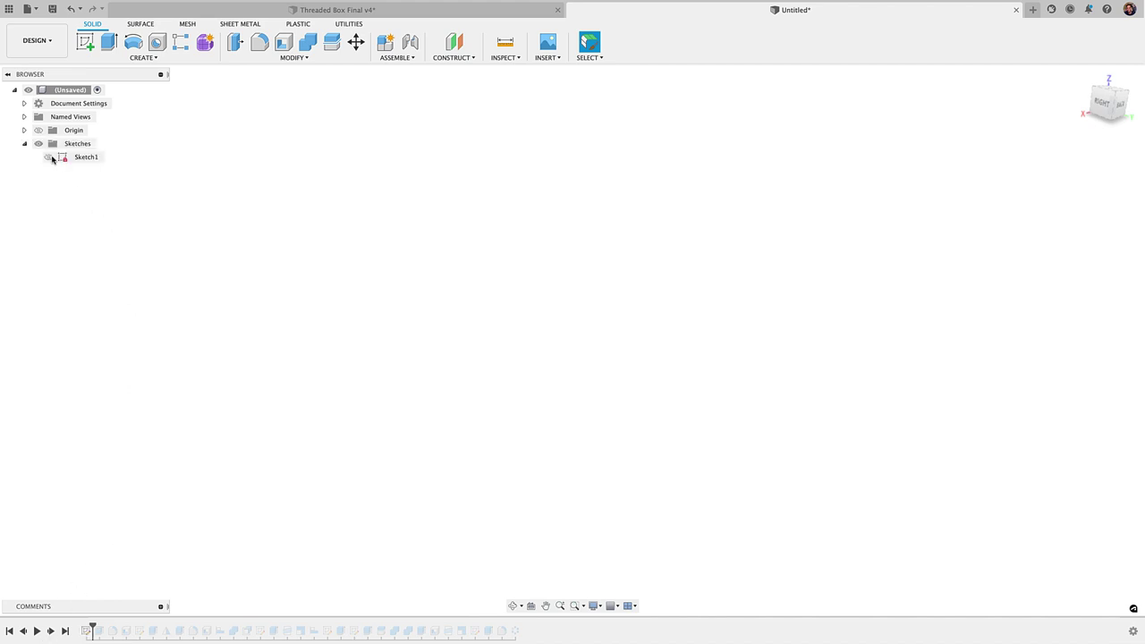
pyautogui.click(48, 158)
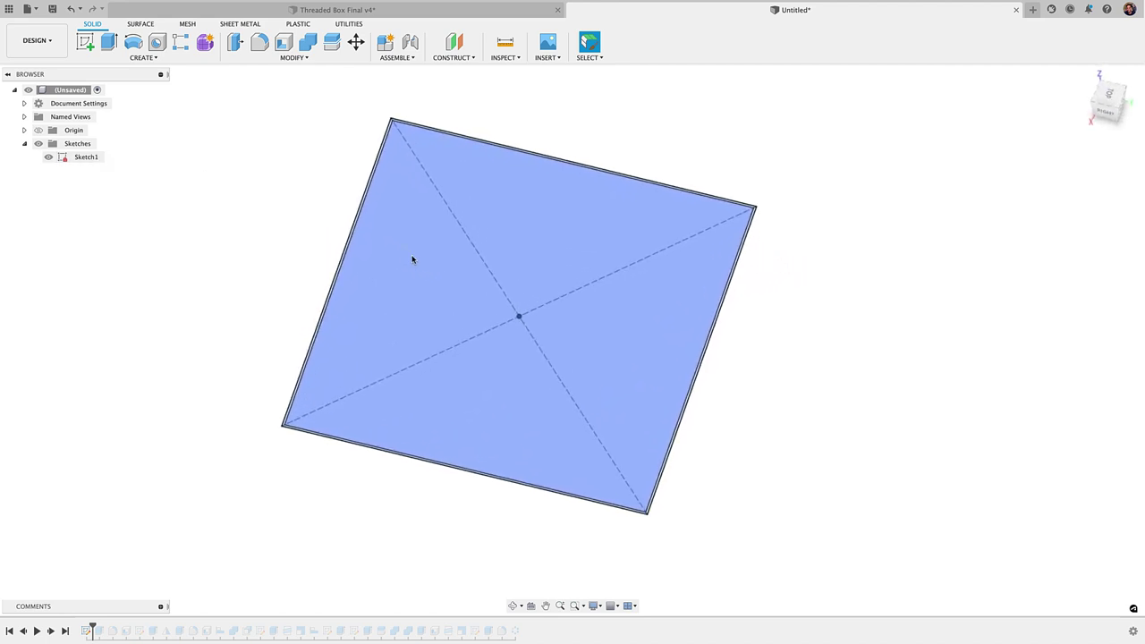
pyautogui.doubleClick(87, 631)
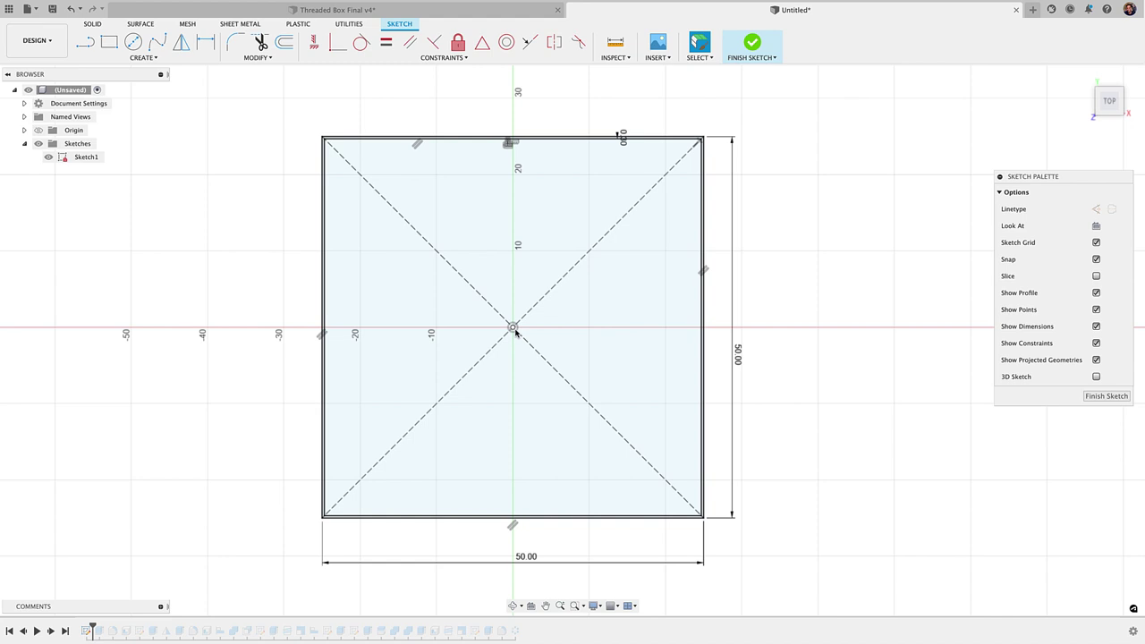
# Examine the square's centre point, side dimensions and narrow inner offset, and finish the sketch
pyautogui.click(507, 336)
pyautogui.scroll(5, 625, 132)
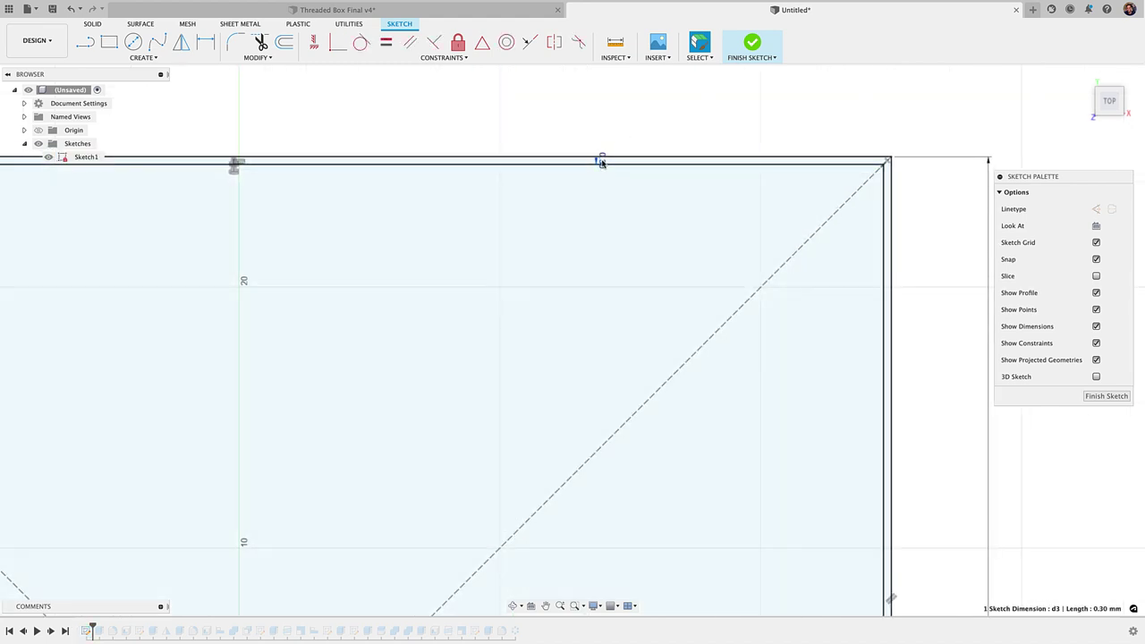
pyautogui.scroll(-6, 602, 162)
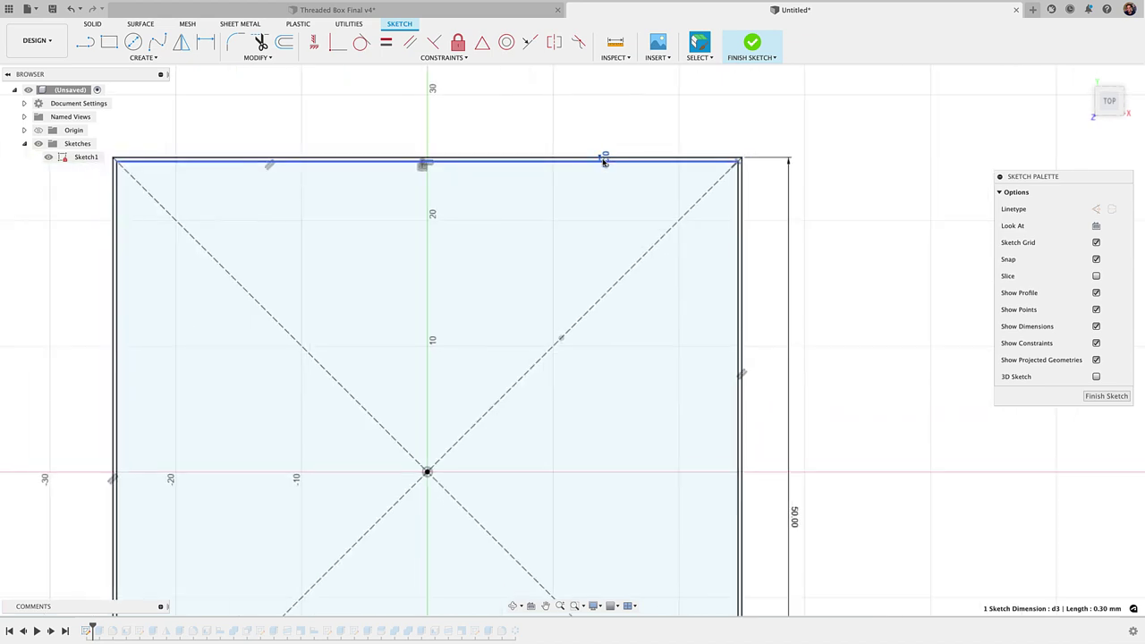
pyautogui.keyDown('shift'); pyautogui.moveTo(603, 162); pyautogui.dragTo(603, 162, button='middle'); pyautogui.keyUp('shift')
pyautogui.scroll(1, 617, 340)
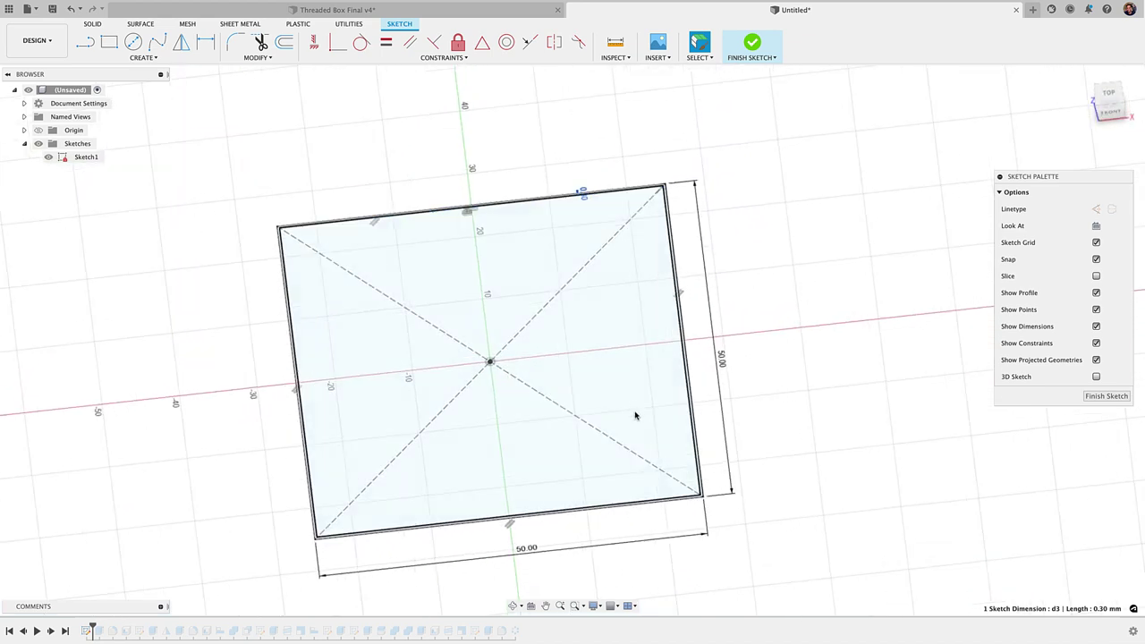
pyautogui.click(691, 450)
pyautogui.click(752, 43)
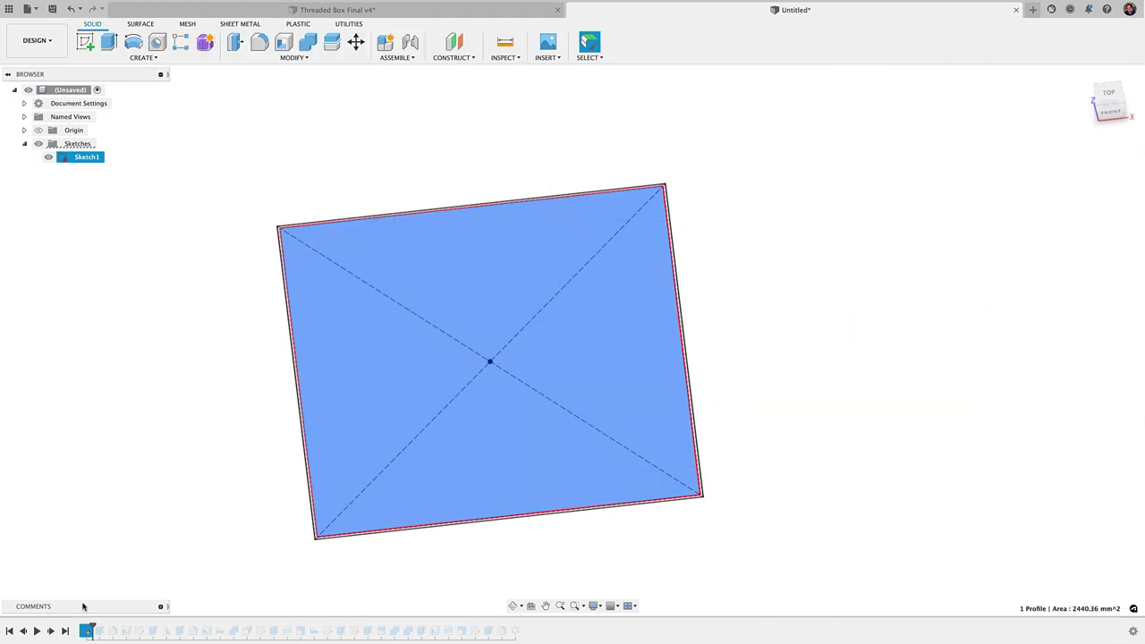
# Advance the design history through the box's extrusion, corner fillets and shell, with Sketch1 hidden
pyautogui.click(51, 632)
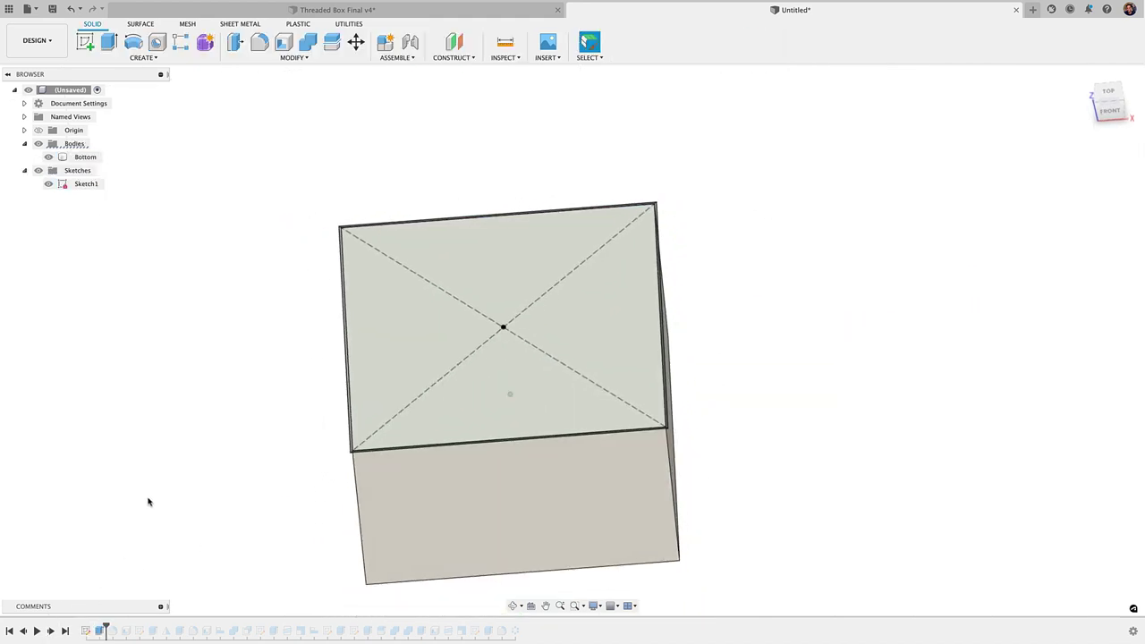
pyautogui.click(49, 183)
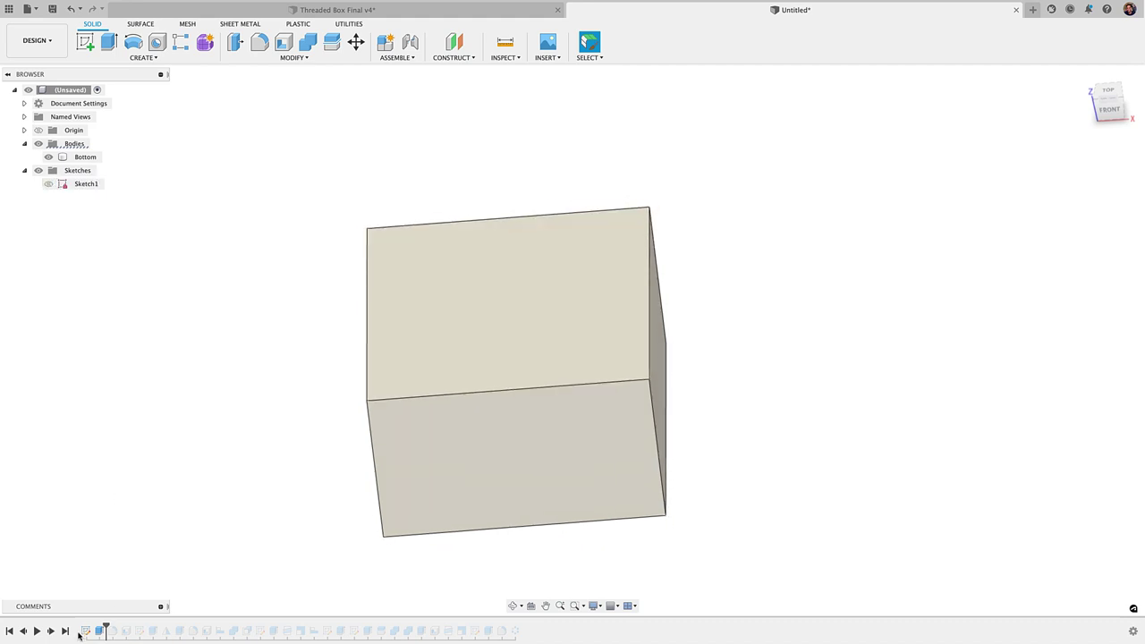
pyautogui.keyDown('shift'); pyautogui.moveTo(303, 573); pyautogui.dragTo(285, 524, button='middle'); pyautogui.keyUp('shift')
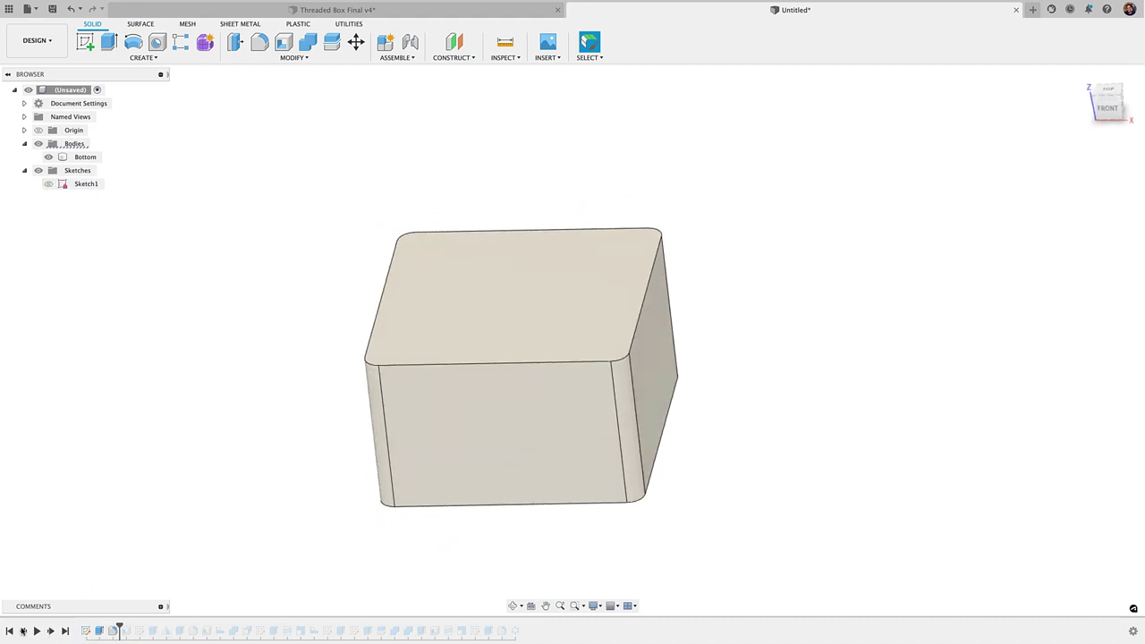
pyautogui.click(51, 631)
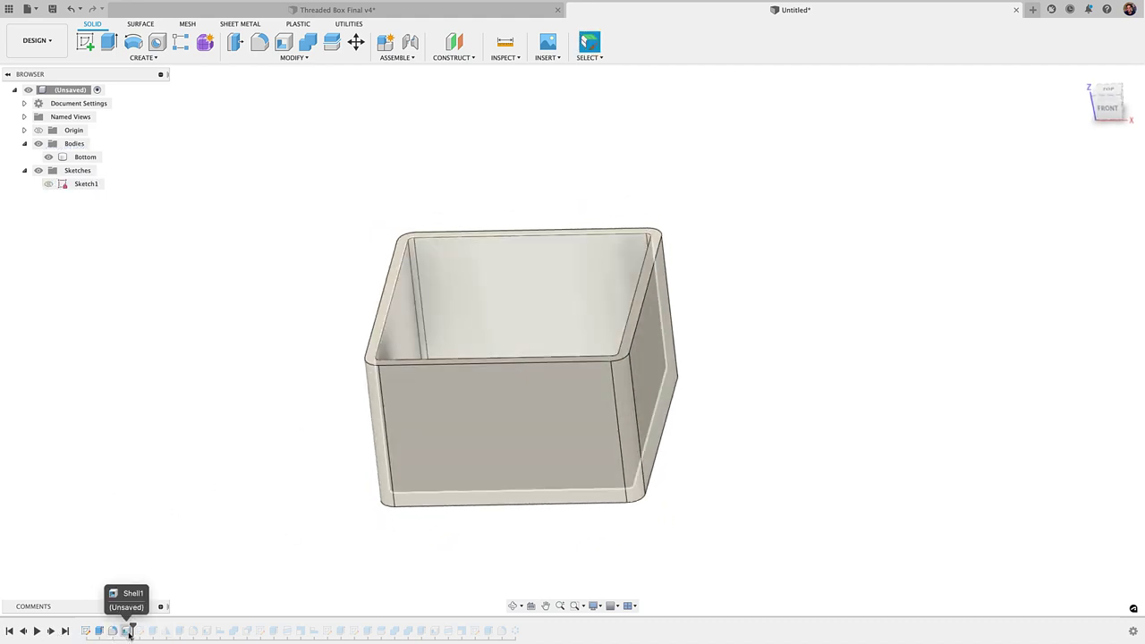
# Open the Bottom body's shell feature to check its thickness and direction, and close it with the settings kept
pyautogui.doubleClick(125, 631)
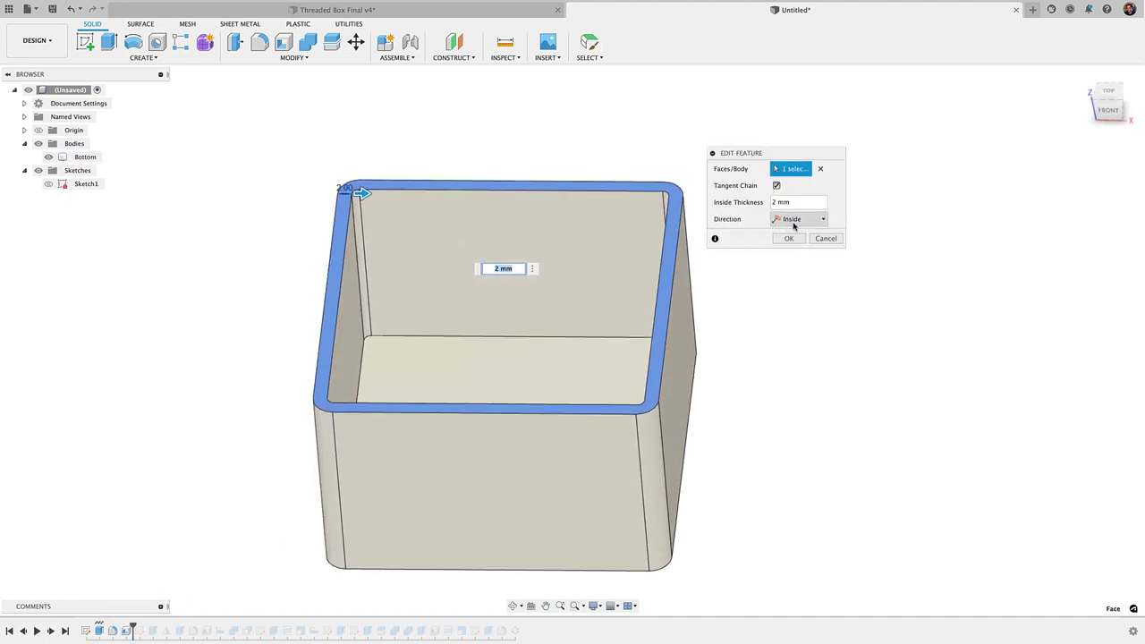
pyautogui.click(789, 239)
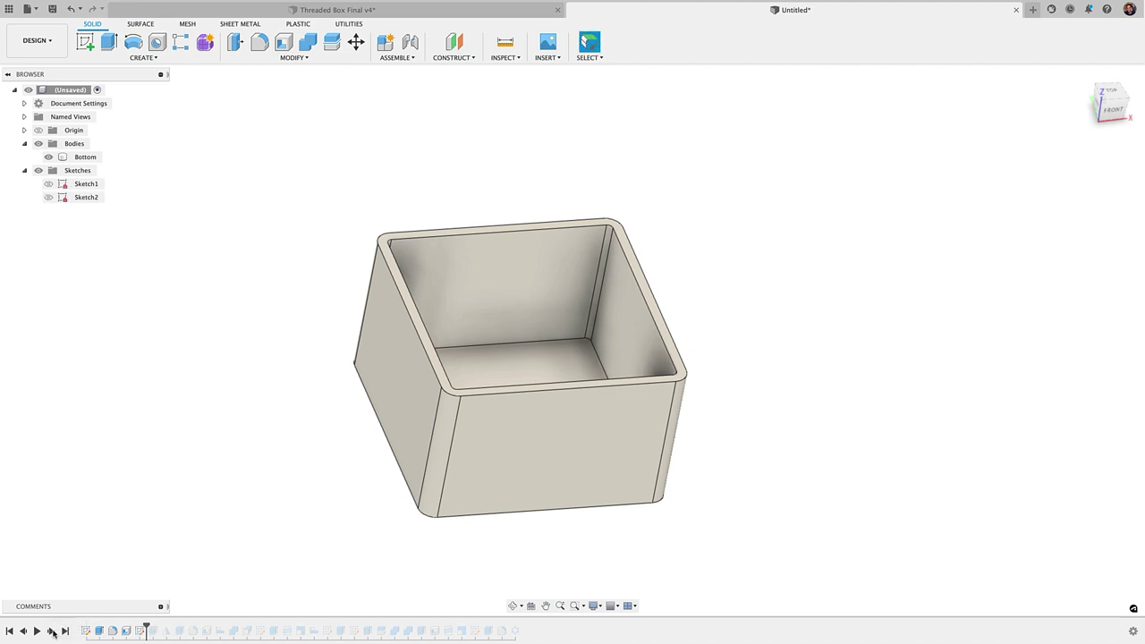
# Show Sketch2's tab profile on the box's side and advance the design history through the tab extrusion and mirror
pyautogui.click(49, 197)
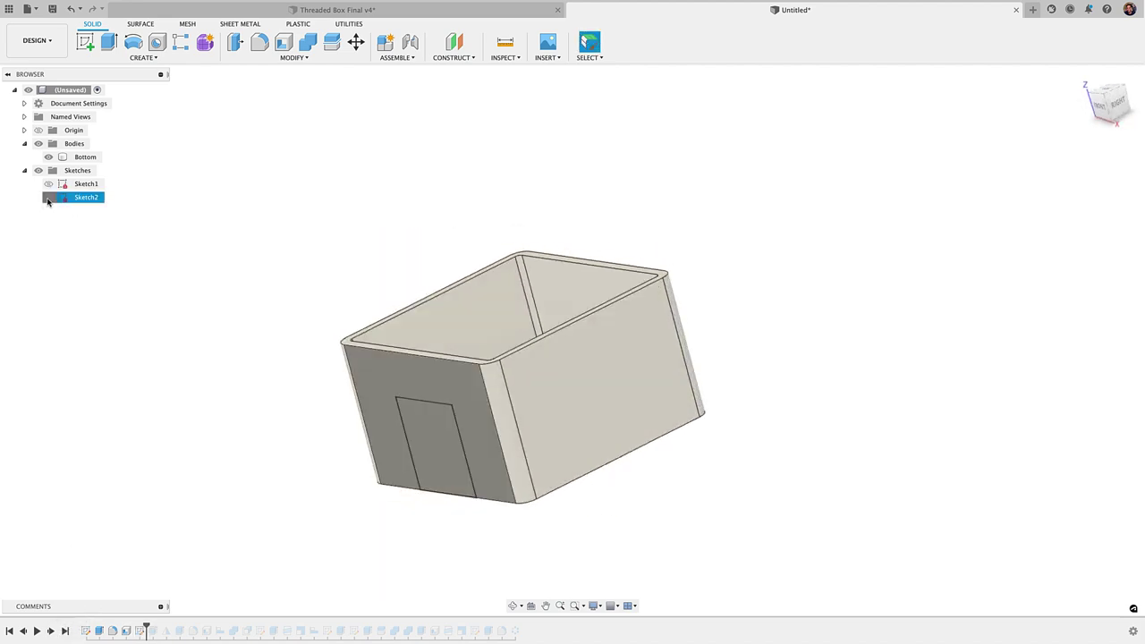
pyautogui.click(421, 458)
pyautogui.click(304, 497)
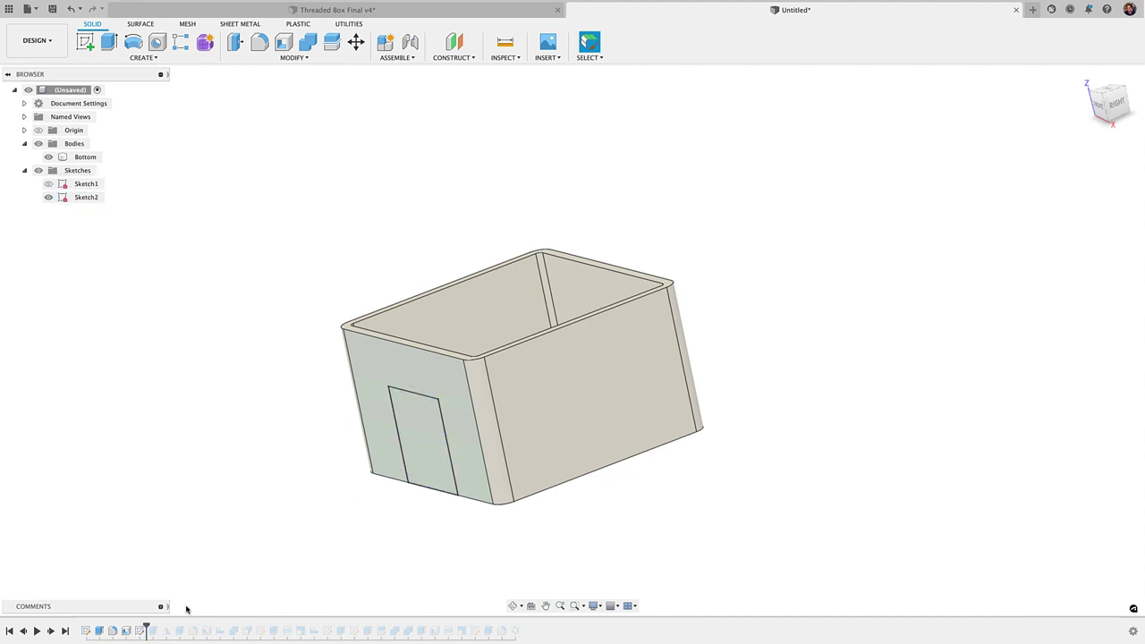
pyautogui.click(50, 633)
pyautogui.click(50, 633)
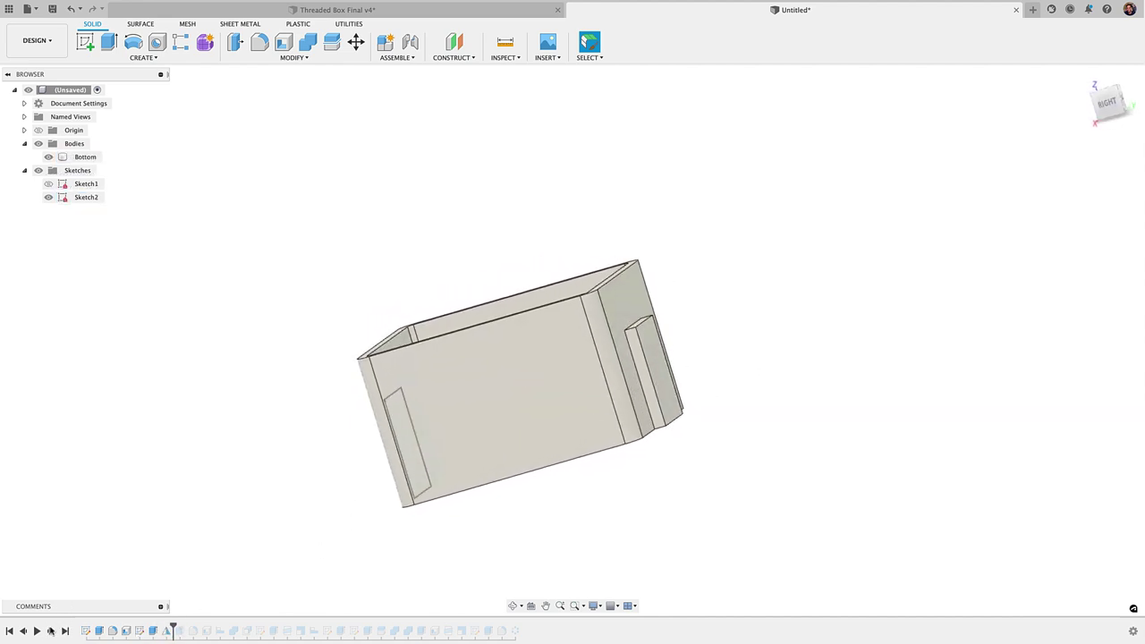
# Advance the design history through the Top body's extrusion and isolate Top by hiding the Bottom body
pyautogui.click(51, 632)
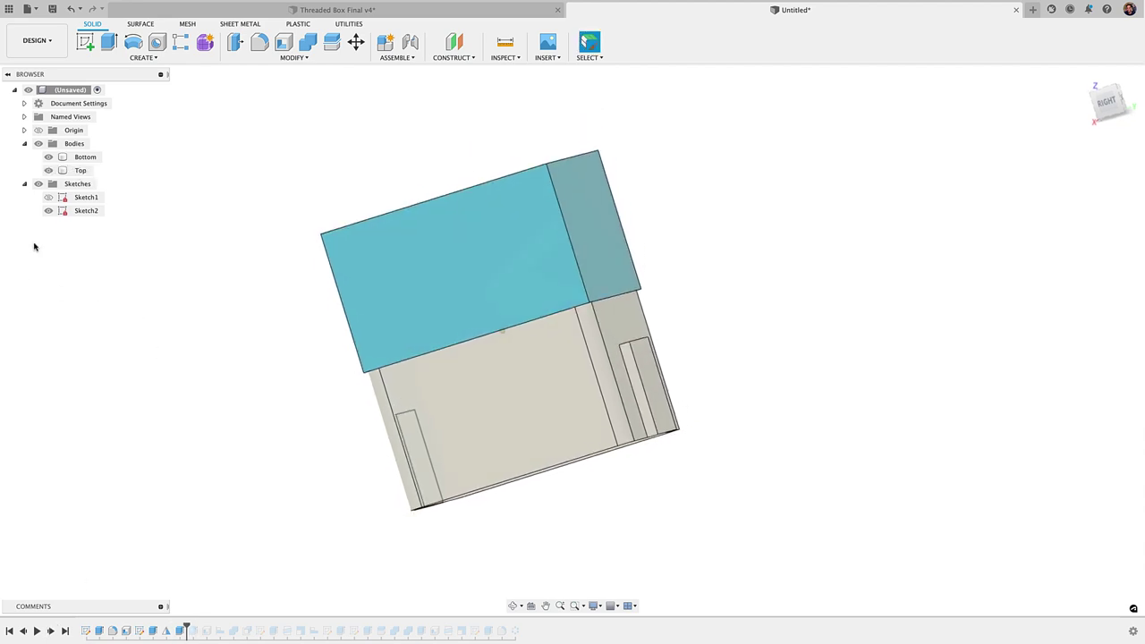
pyautogui.click(49, 170)
pyautogui.click(49, 170)
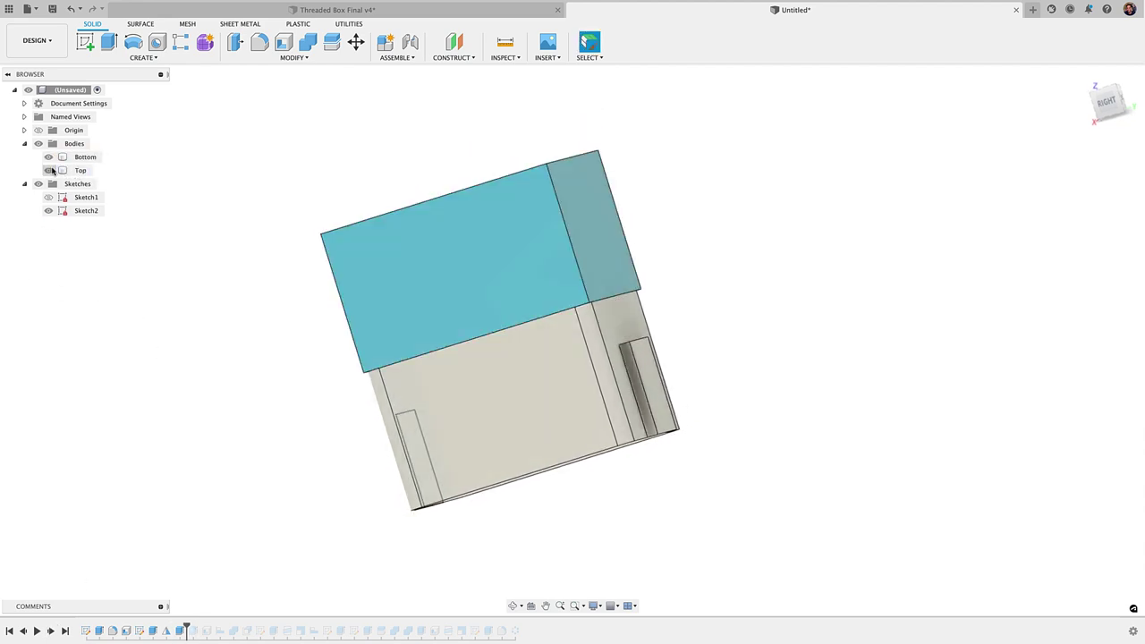
pyautogui.click(48, 156)
pyautogui.keyDown('shift'); pyautogui.moveTo(48, 156); pyautogui.dragTo(170, 379, button='middle'); pyautogui.keyUp('shift')
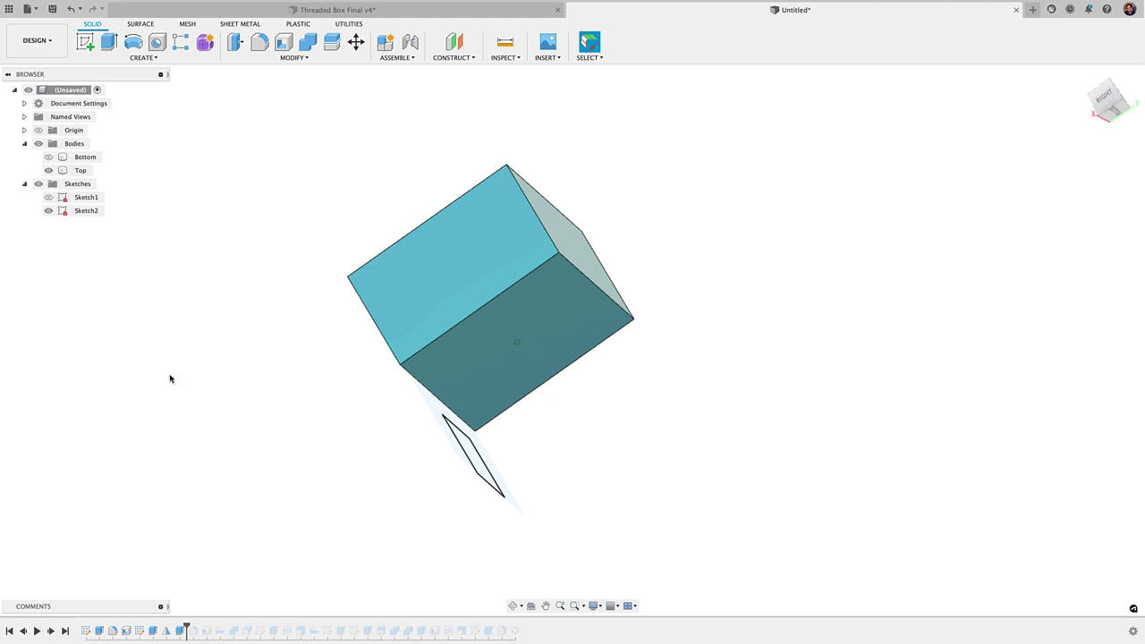
# Open Sketch1 and examine its inner square profile and the narrow offset border around it
pyautogui.doubleClick(88, 632)
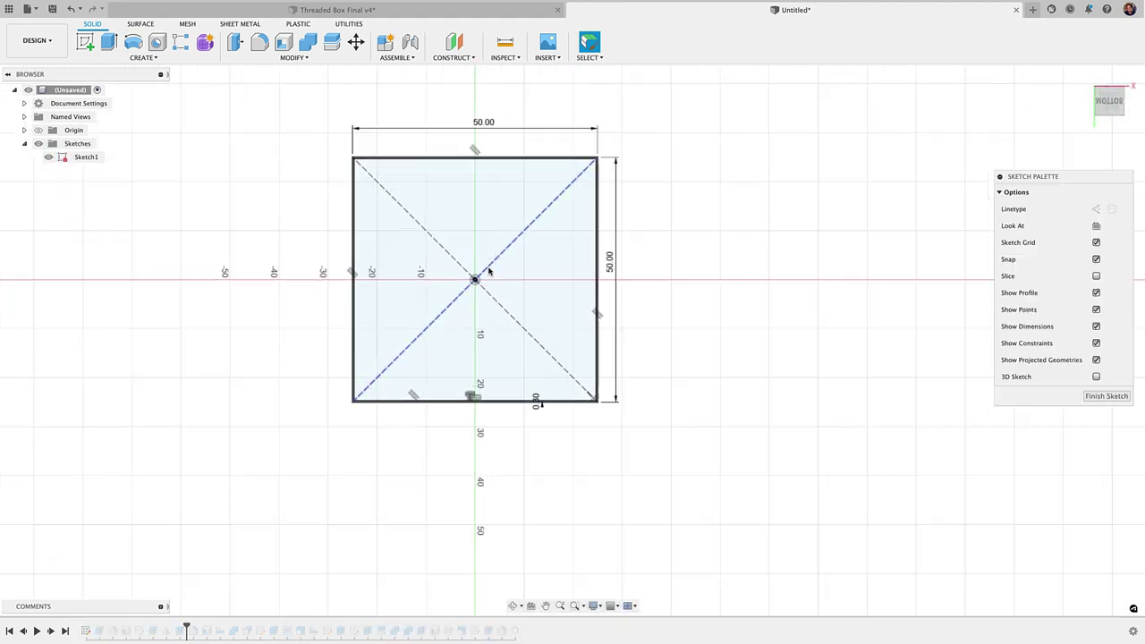
pyautogui.scroll(5, 474, 338)
pyautogui.click(499, 261)
pyautogui.scroll(5, 511, 253)
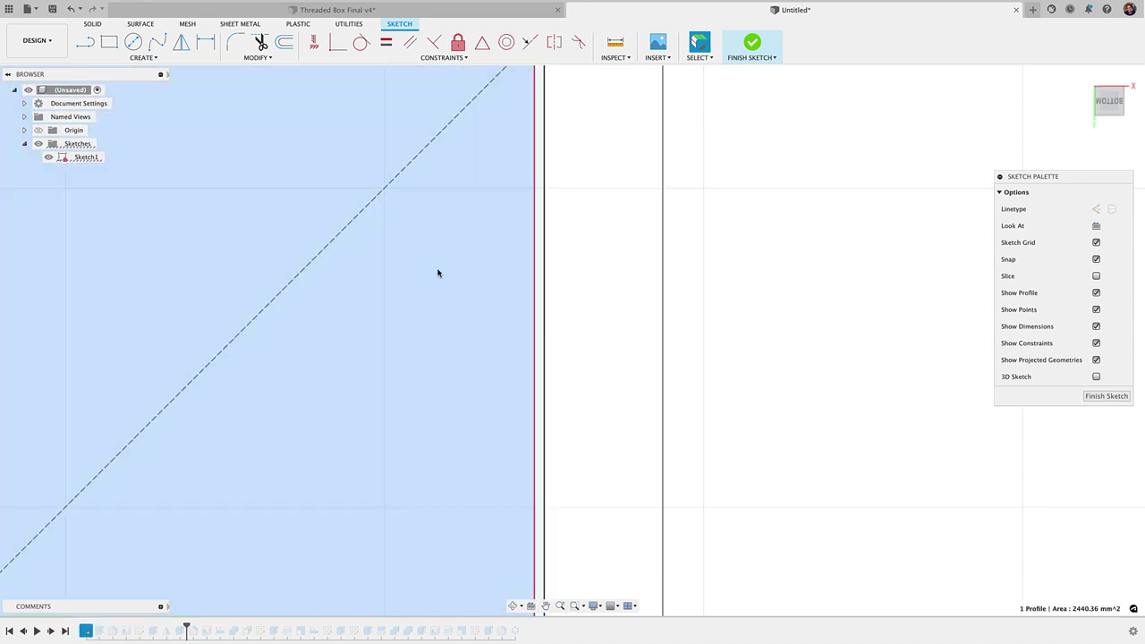
pyautogui.scroll(-5, 437, 272)
pyautogui.scroll(-3, 454, 344)
pyautogui.moveTo(477, 399)
pyautogui.keyDown('shift'); pyautogui.mouseDown(button='middle')
pyautogui.moveTo(492, 389)
pyautogui.moveTo(424, 374)
pyautogui.mouseUp(button='middle'); pyautogui.keyUp('shift')
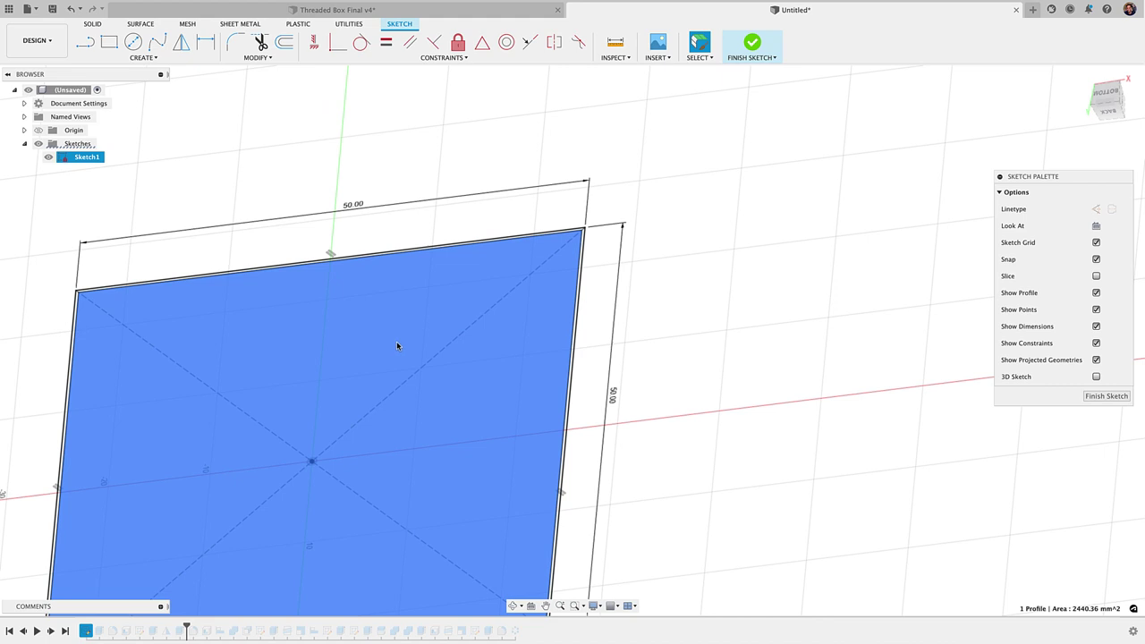
pyautogui.scroll(3, 540, 324)
pyautogui.scroll(2, 562, 323)
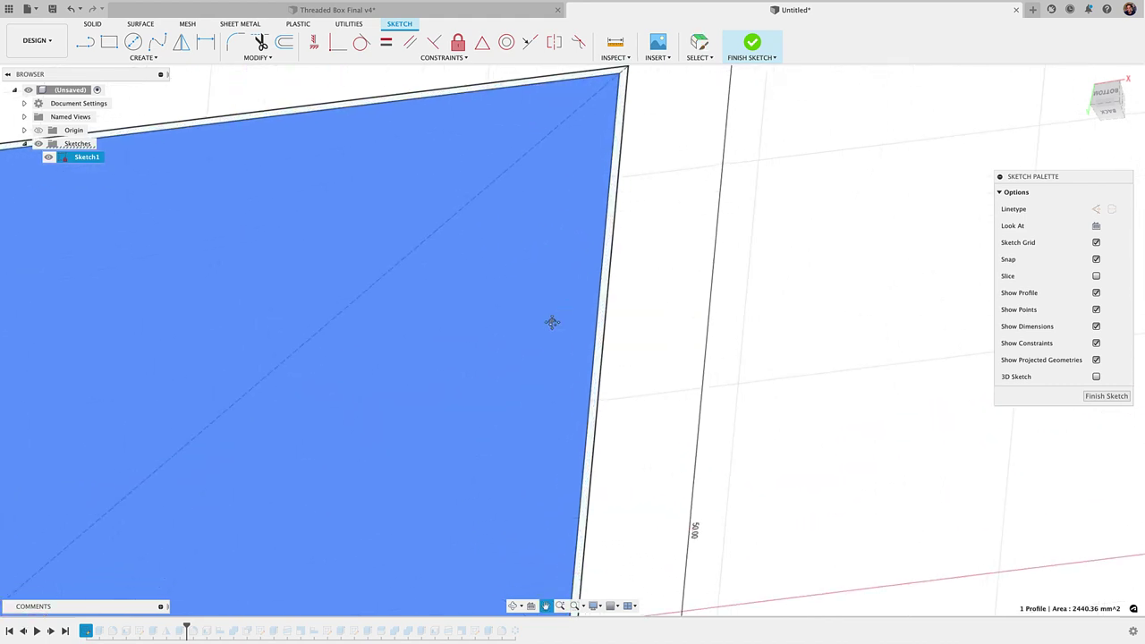
pyautogui.keyDown('shift'); pyautogui.moveTo(552, 323); pyautogui.dragTo(570, 320, button='middle'); pyautogui.keyUp('shift')
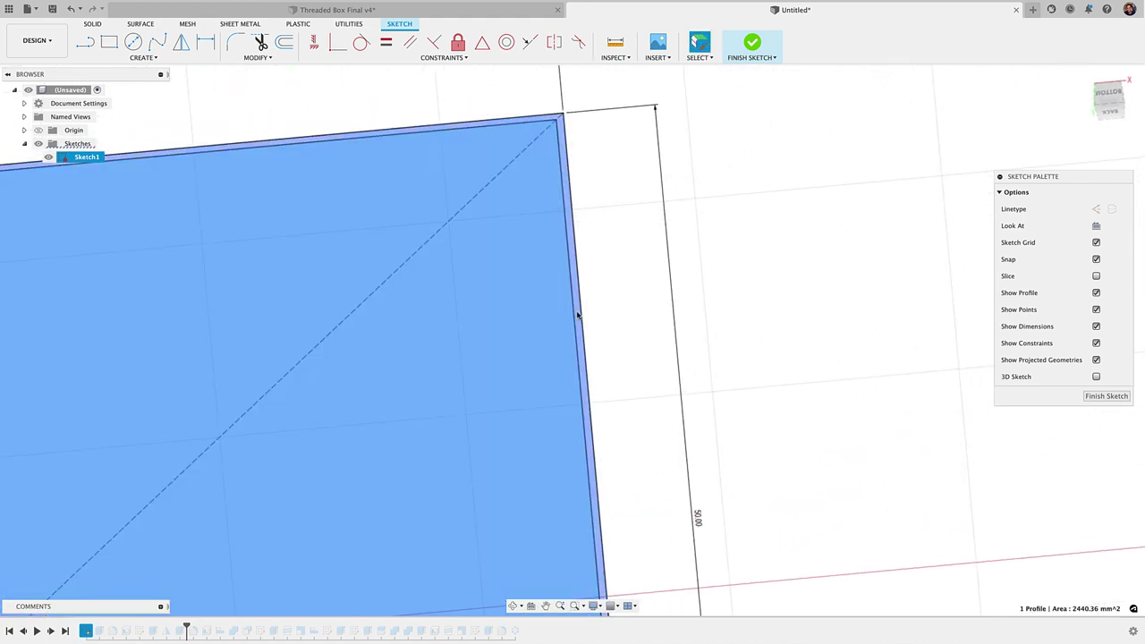
pyautogui.scroll(-5, 586, 268)
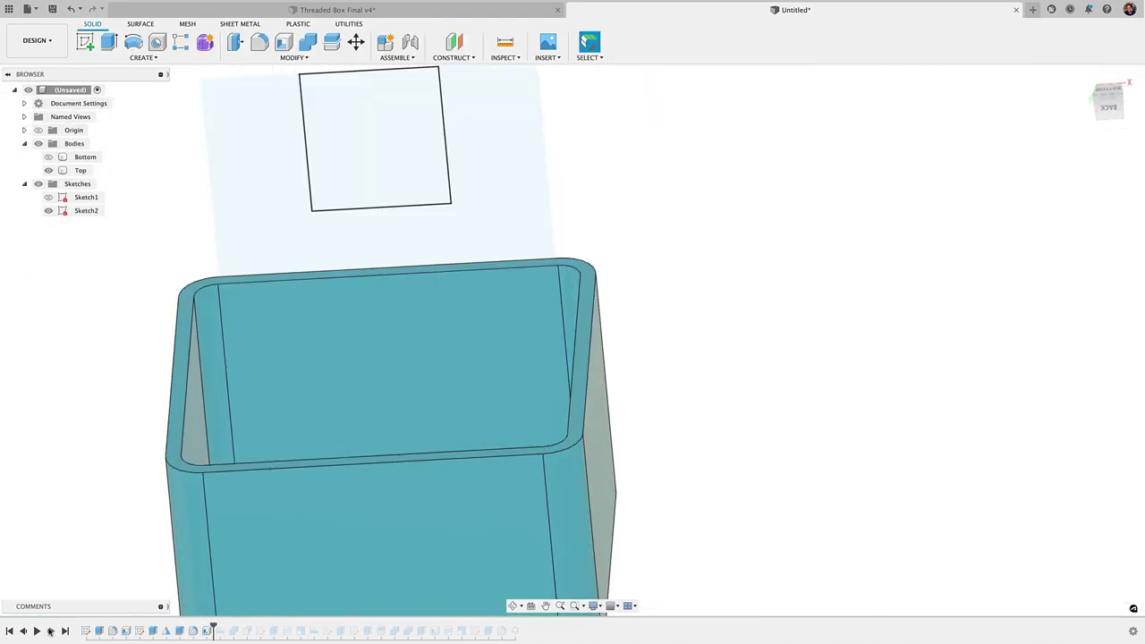
# Open the Top body's shell feature, examine its outside thickness and the clearance gap to the Bottom body, and cancel the edit
pyautogui.doubleClick(206, 630)
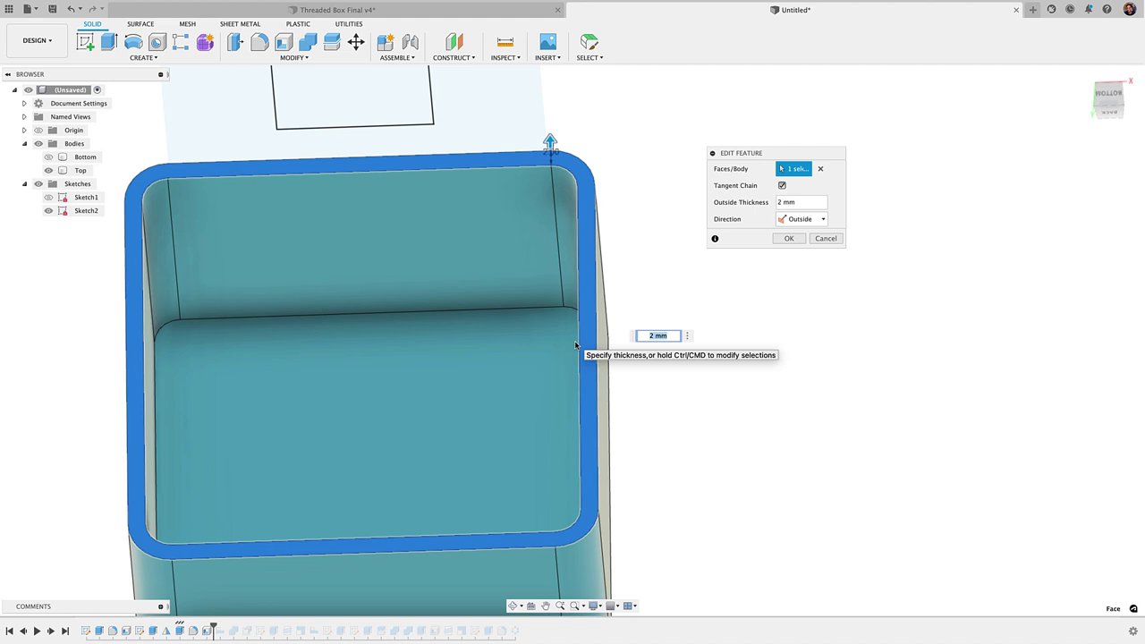
pyautogui.keyDown('shift'); pyautogui.moveTo(575, 345); pyautogui.dragTo(151, 581, button='middle'); pyautogui.keyUp('shift')
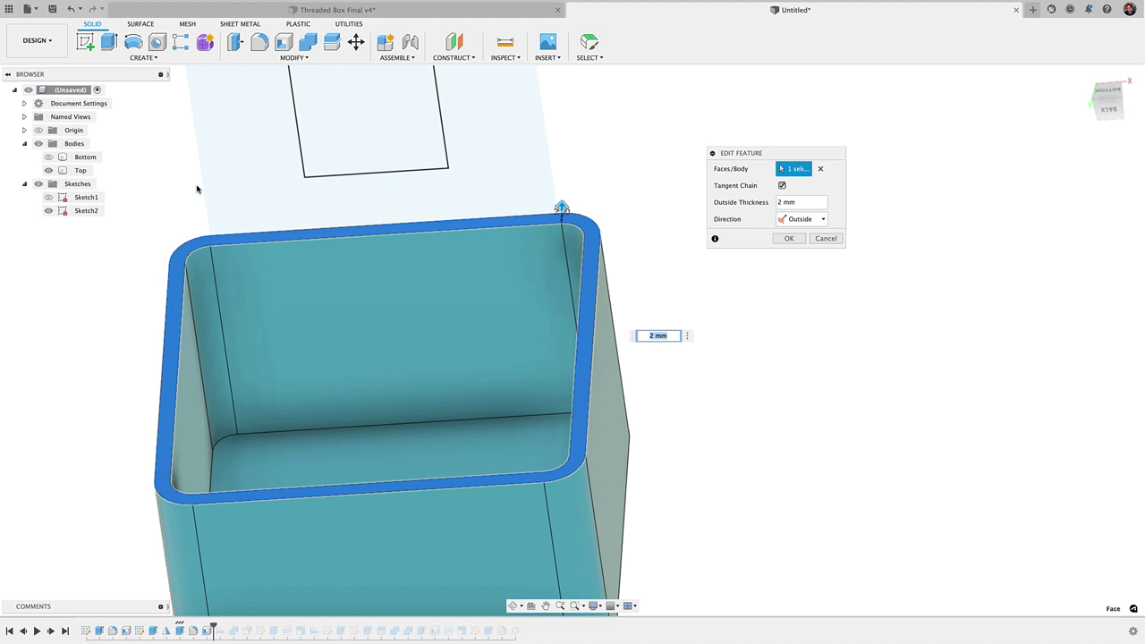
pyautogui.click(49, 170)
pyautogui.scroll(10, 322, 295)
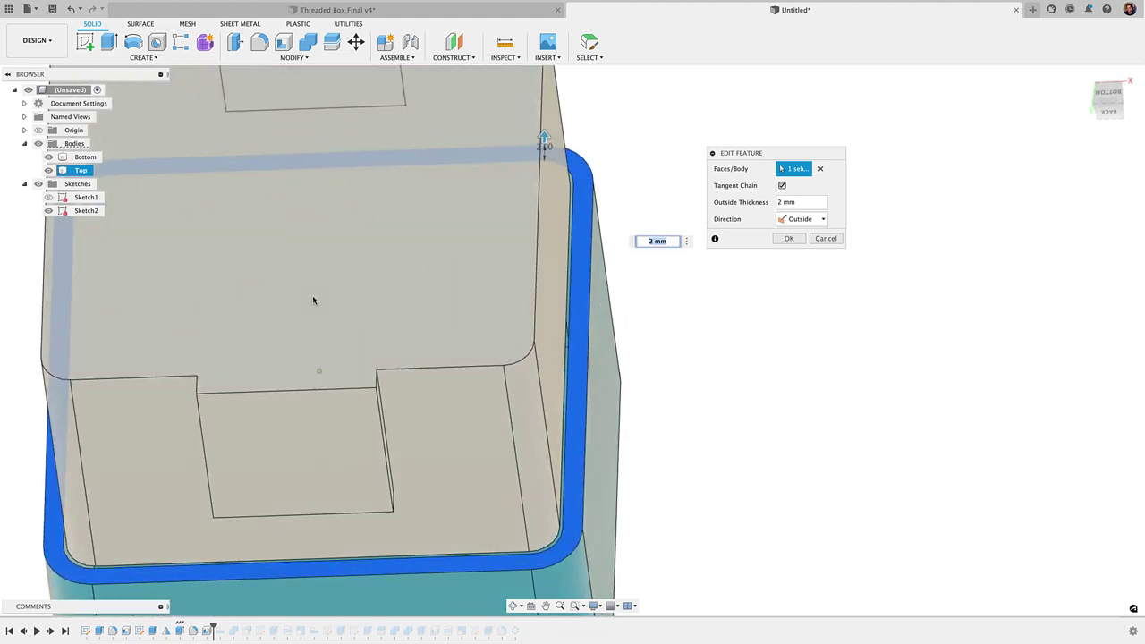
pyautogui.scroll(-1, 394, 291)
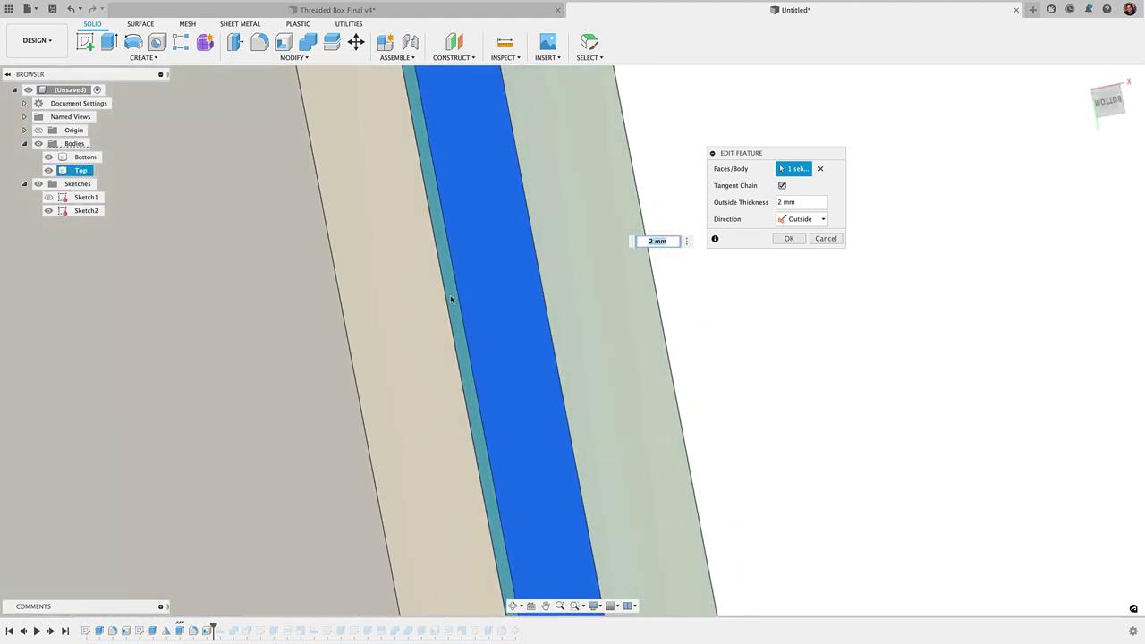
pyautogui.click(832, 240)
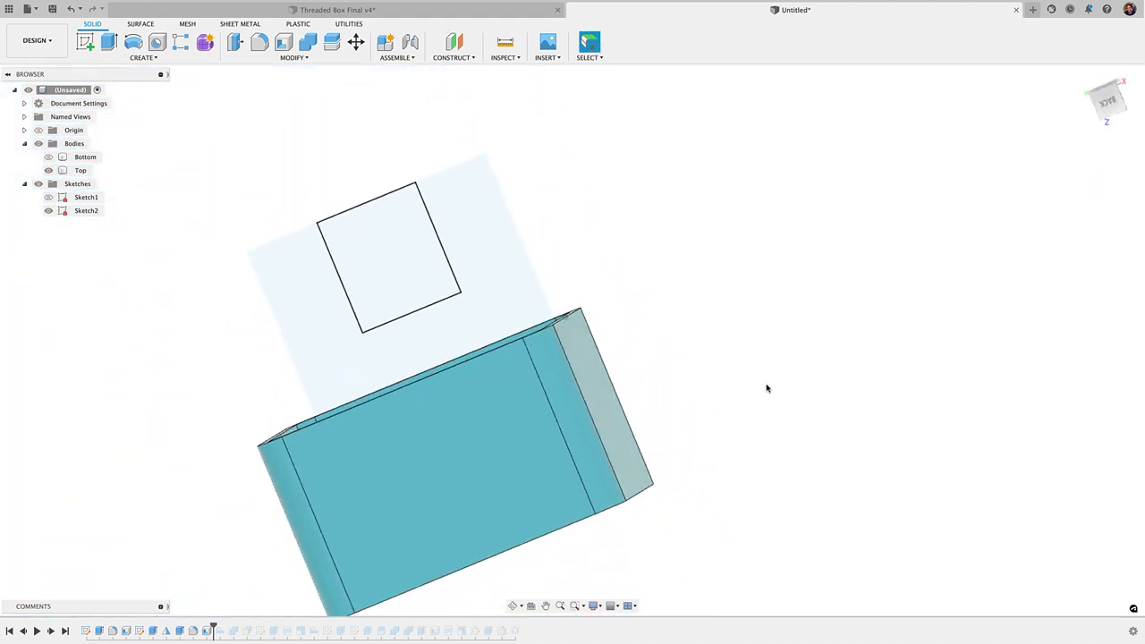
# Advance the design history through Align1 and show the Bottom body to examine how its tabs fit through the Top
pyautogui.click(529, 421)
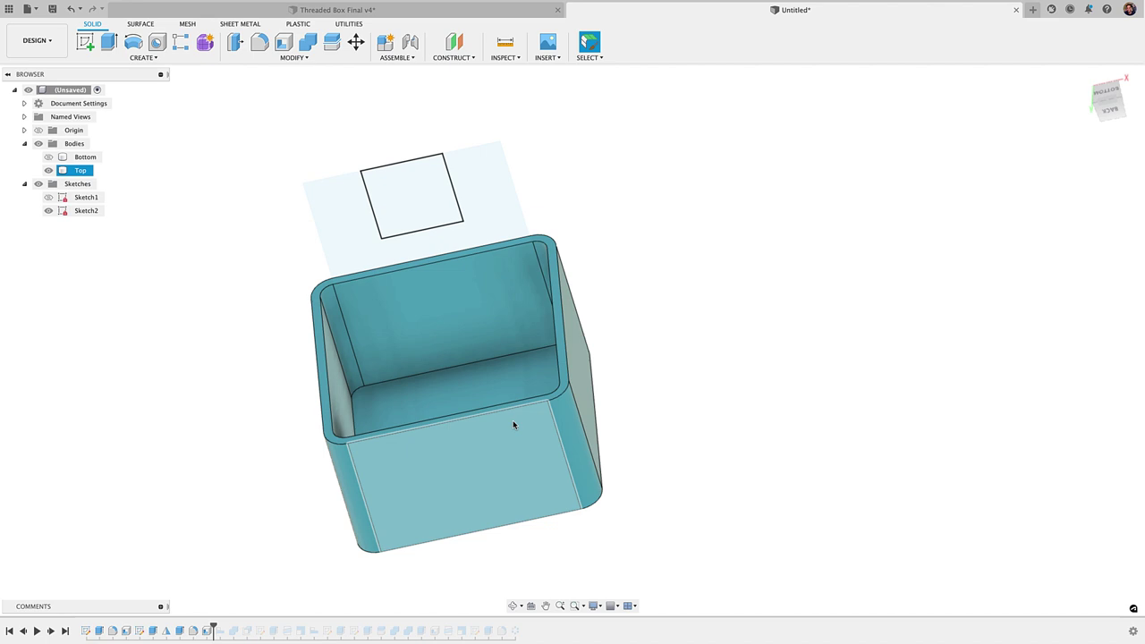
pyautogui.press('Escape')
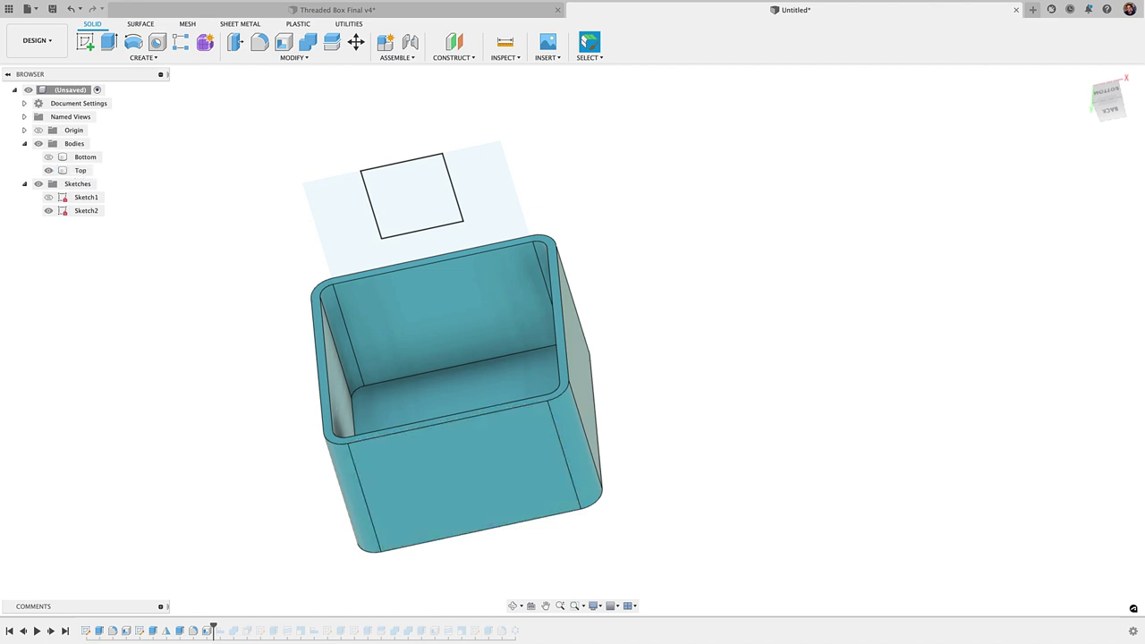
pyautogui.click(51, 632)
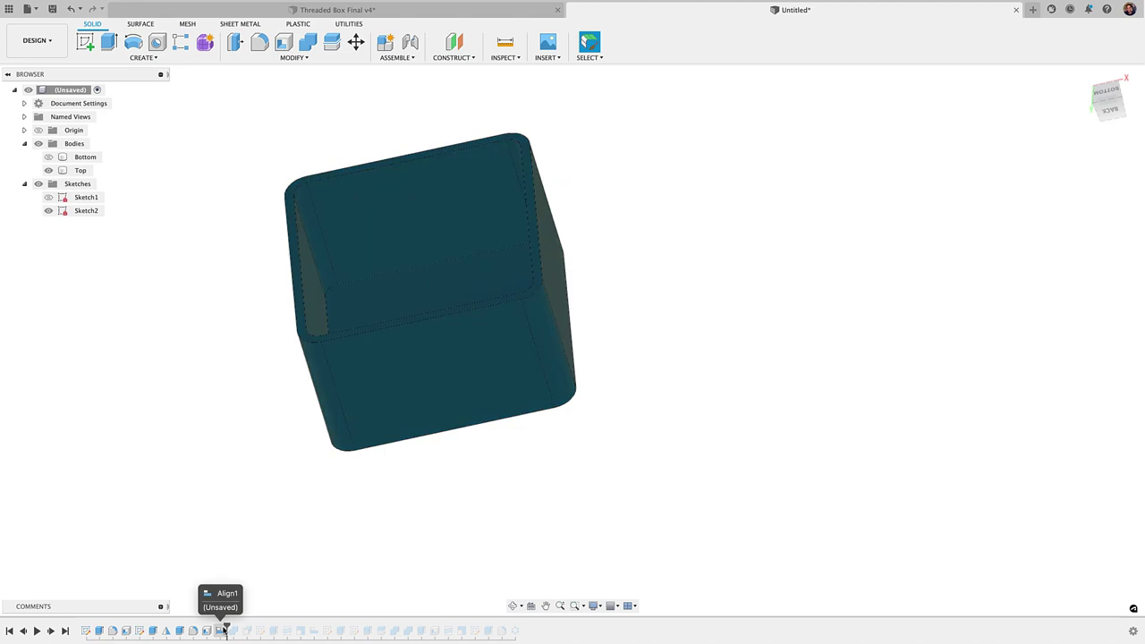
pyautogui.click(79, 170)
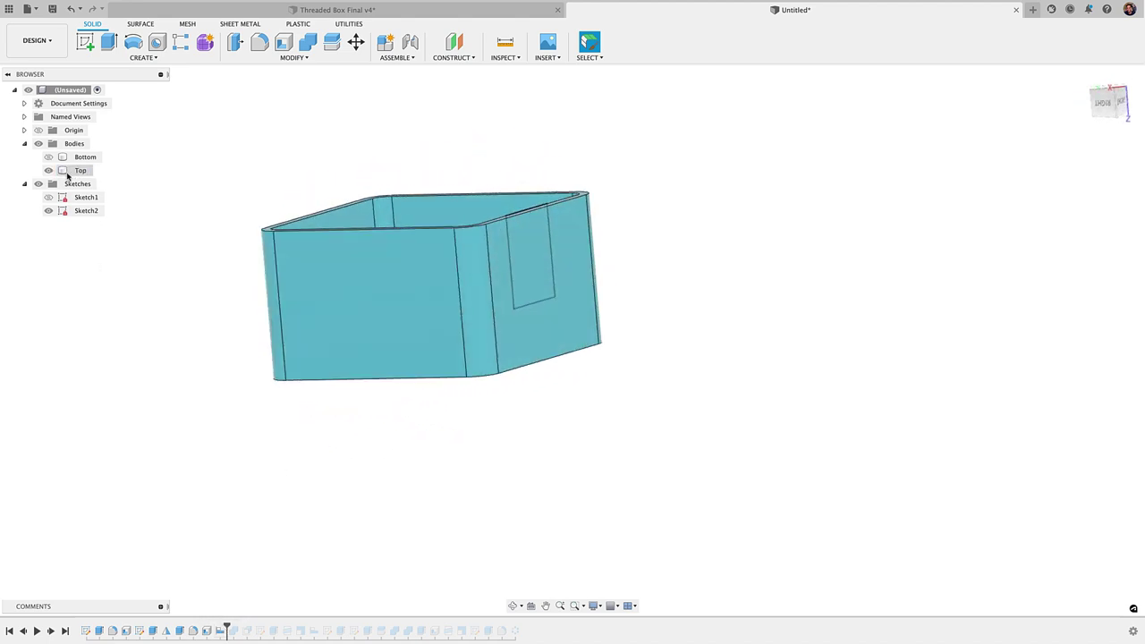
pyautogui.click(50, 158)
pyautogui.keyDown('shift'); pyautogui.moveTo(433, 150); pyautogui.dragTo(478, 89, button='middle'); pyautogui.keyUp('shift')
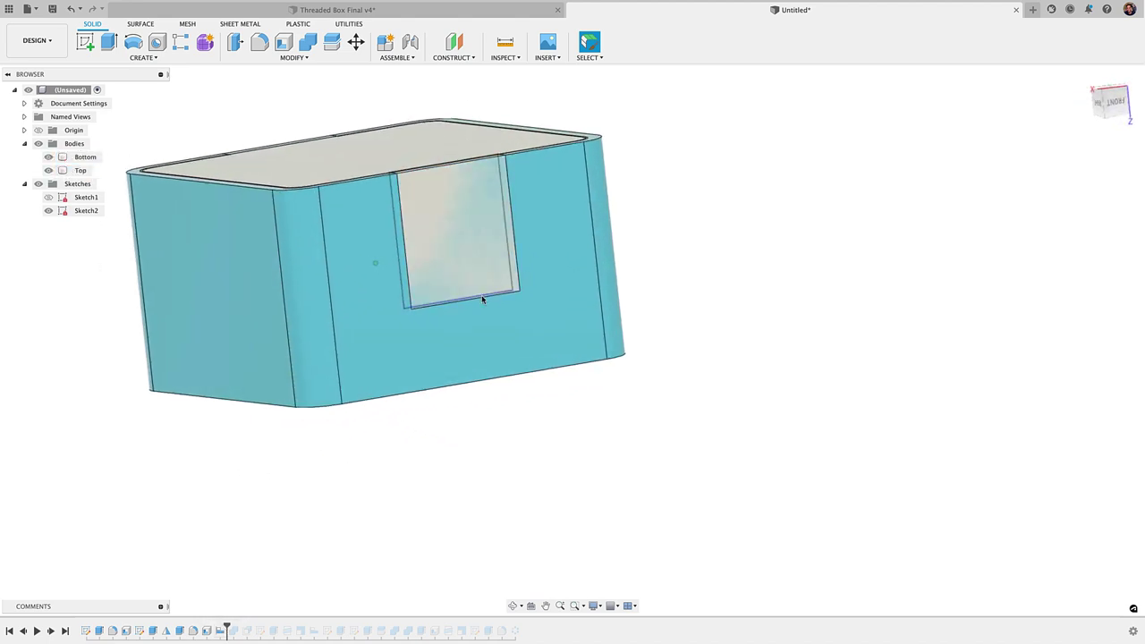
pyautogui.keyDown('shift'); pyautogui.moveTo(490, 321); pyautogui.dragTo(491, 370, button='middle'); pyautogui.keyUp('shift')
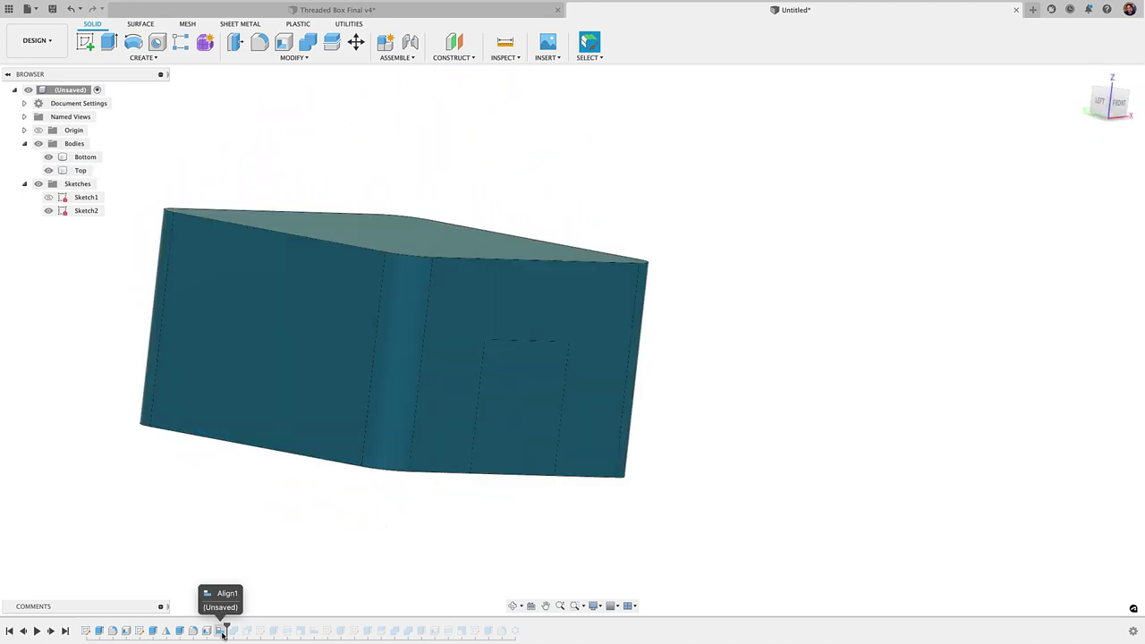
# Advance the design history through Combine1 and isolate the Top body after viewing the Bottom body alone
pyautogui.click(233, 630)
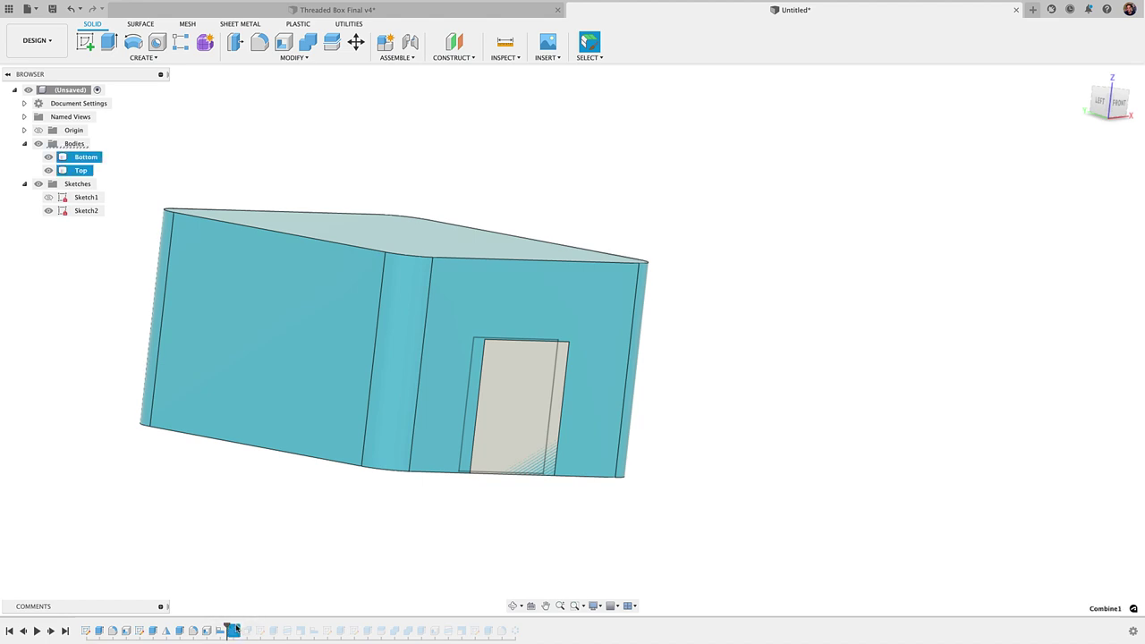
pyautogui.moveTo(229, 627); pyautogui.dragTo(241, 626)
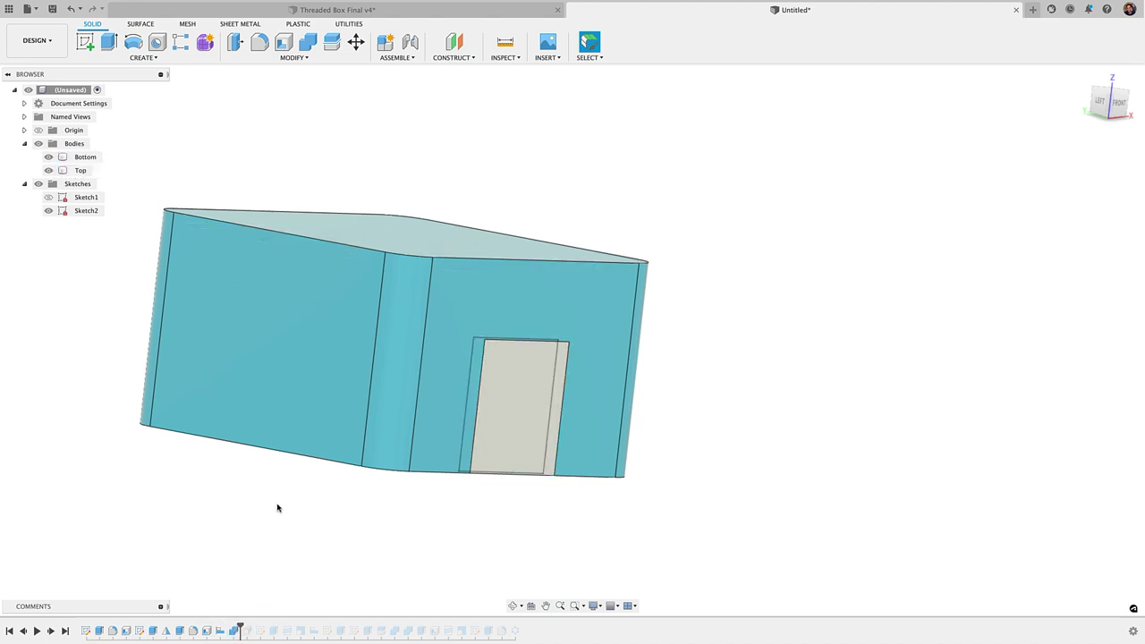
pyautogui.click(50, 172)
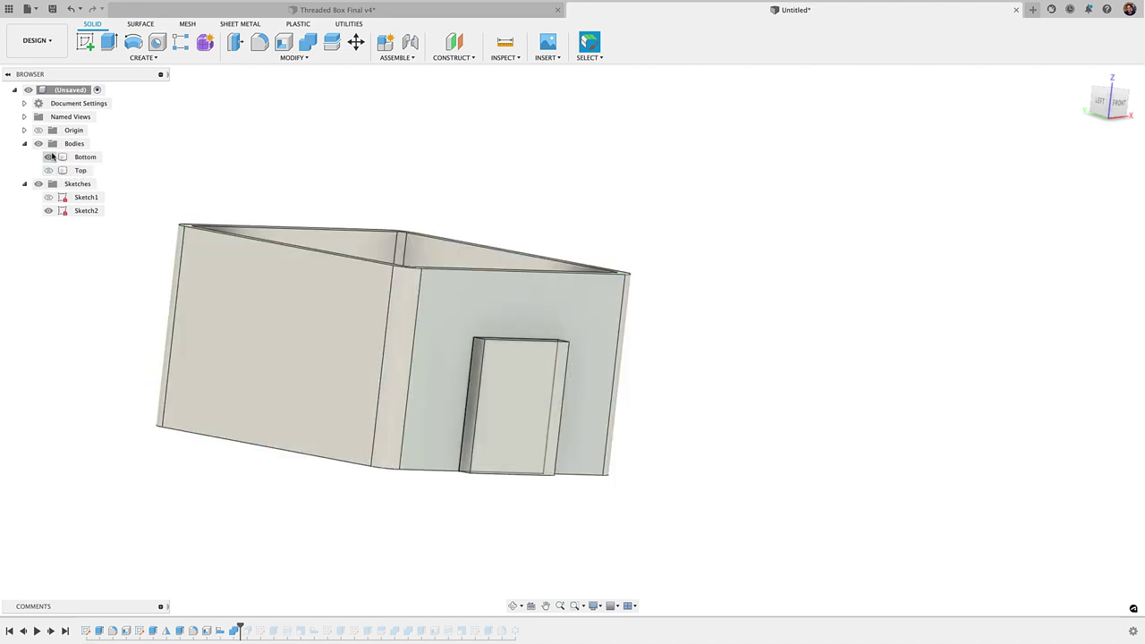
pyautogui.click(49, 158)
pyautogui.click(50, 171)
# Examine the Top body's tab cutouts from below with Sketch2 hidden, selecting the side face of one cutout
pyautogui.click(269, 331)
pyautogui.keyDown('shift'); pyautogui.moveTo(536, 511); pyautogui.dragTo(397, 460, button='middle'); pyautogui.keyUp('shift')
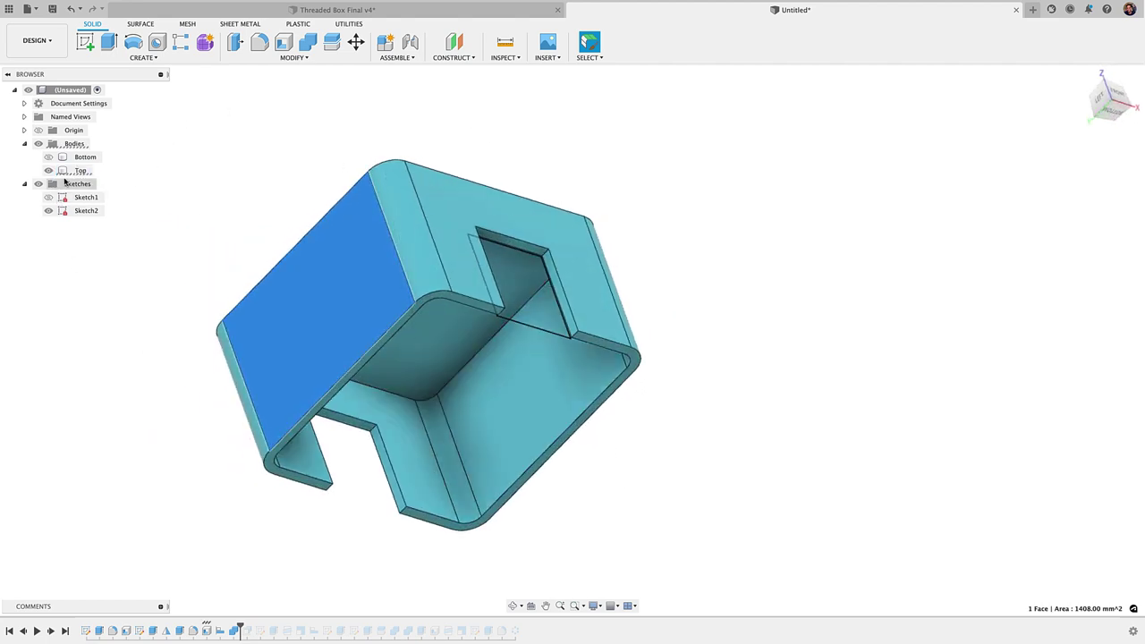
pyautogui.click(49, 171)
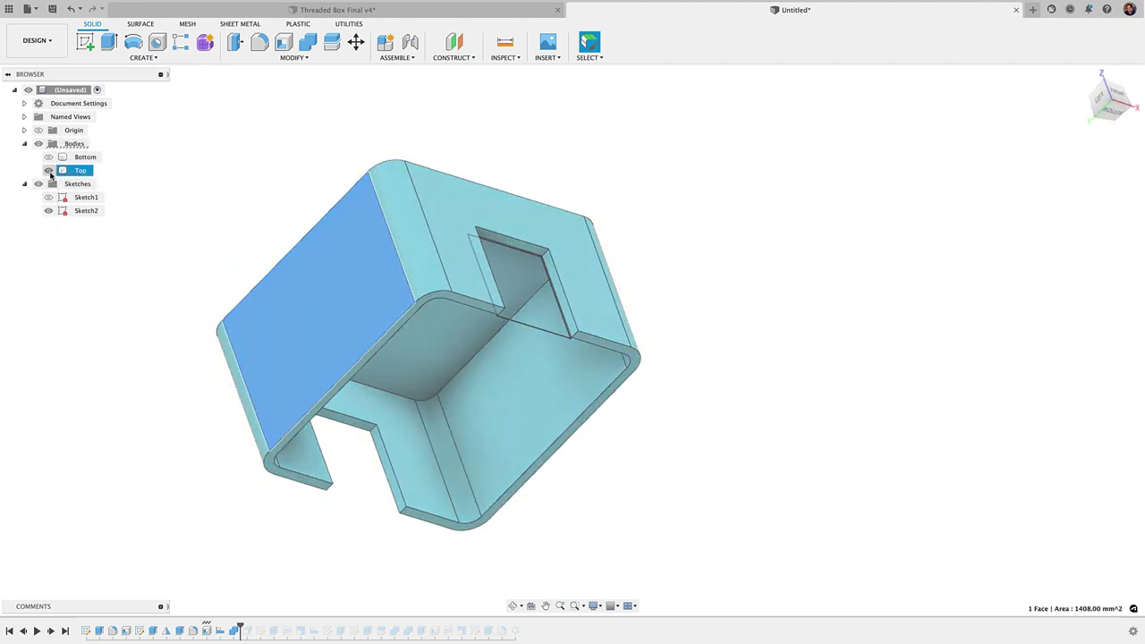
pyautogui.keyDown('shift'); pyautogui.moveTo(727, 319); pyautogui.dragTo(490, 455, button='middle'); pyautogui.keyUp('shift')
pyautogui.click(564, 325)
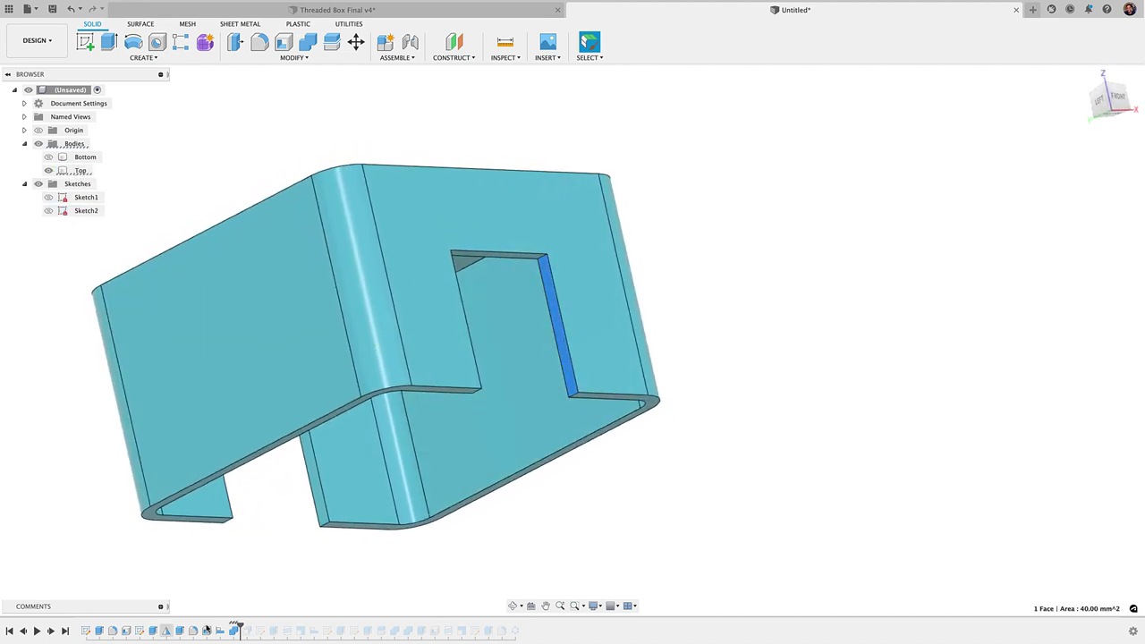
# Examine the cutouts with OffsetFaces1 applied, roll the history back to just before it and view the Top body from the front
pyautogui.click(51, 632)
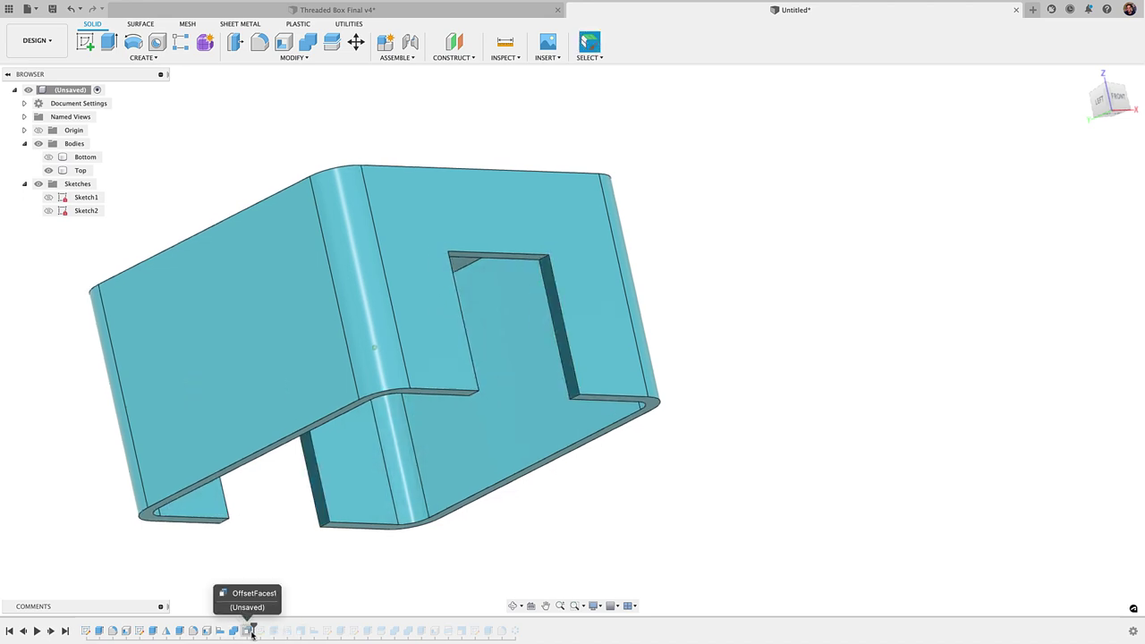
pyautogui.keyDown('shift'); pyautogui.moveTo(507, 442); pyautogui.dragTo(465, 430, button='middle'); pyautogui.keyUp('shift')
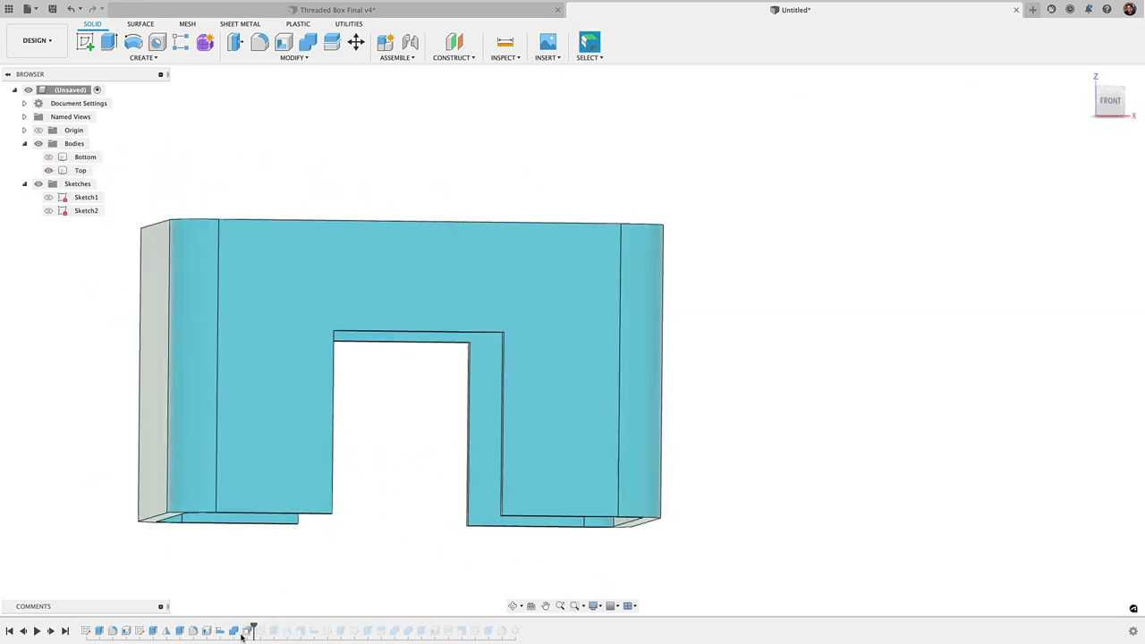
pyautogui.moveTo(243, 629); pyautogui.dragTo(238, 630)
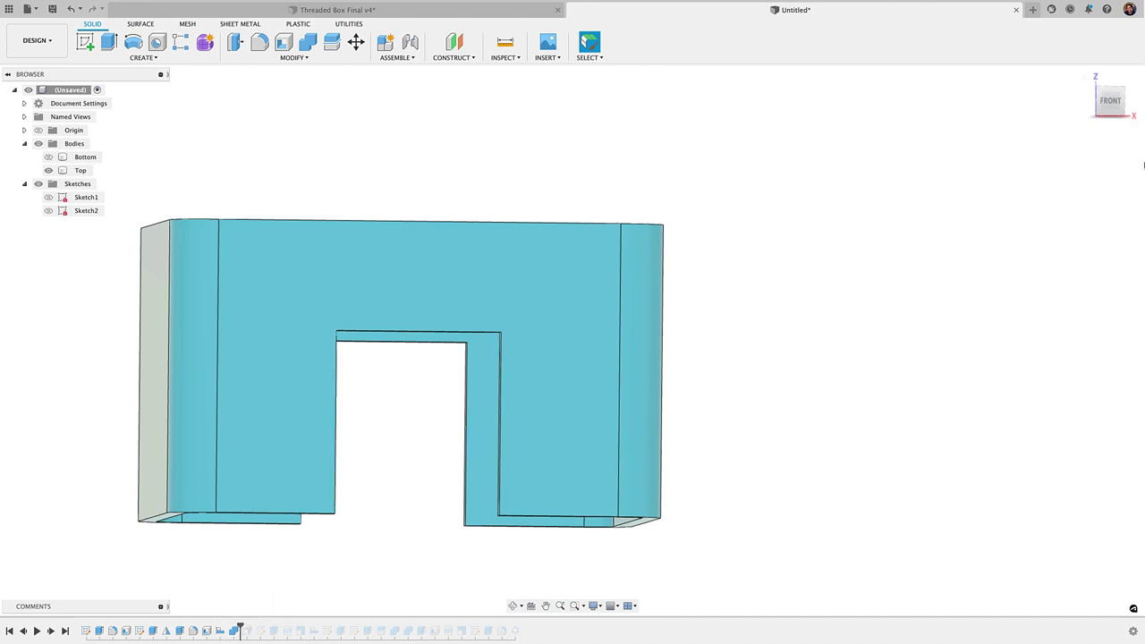
pyautogui.click(1111, 102)
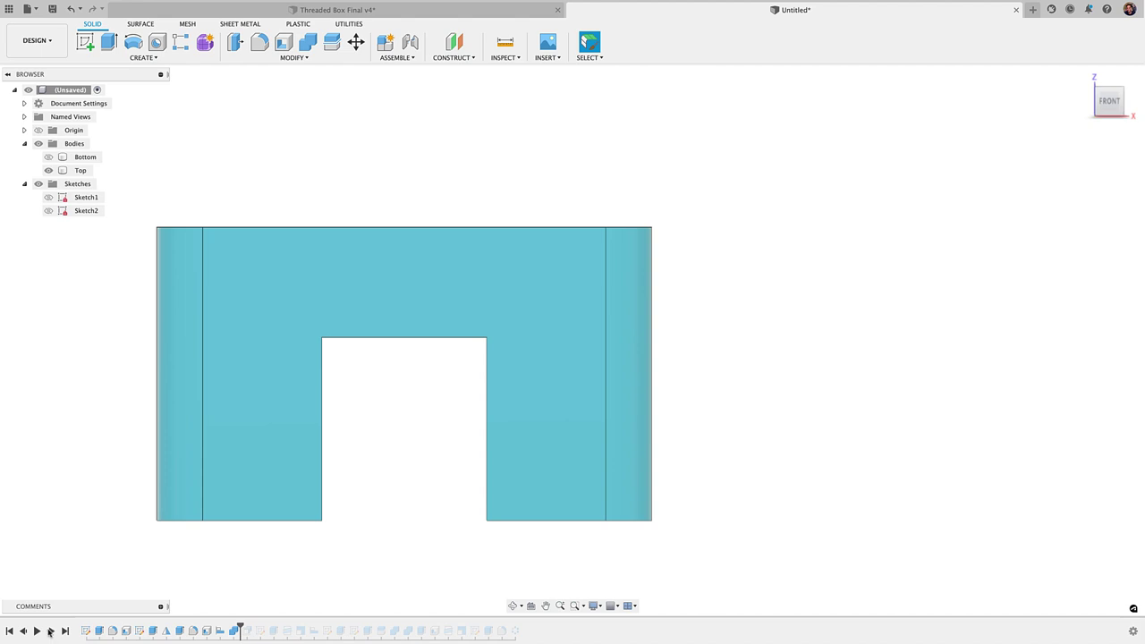
# Advance the design history through OffsetFaces1 and Sketch3, orbit the Top body, and show Sketch3 on its side
pyautogui.click(50, 632)
pyautogui.keyDown('shift'); pyautogui.moveTo(440, 474); pyautogui.dragTo(104, 314, button='middle'); pyautogui.keyUp('shift')
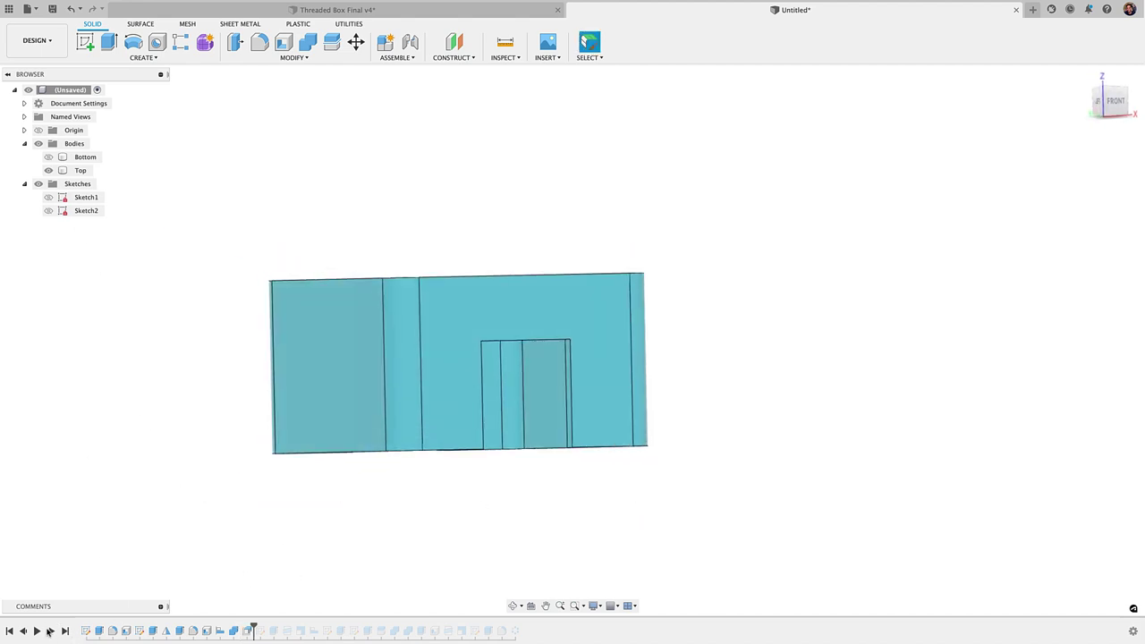
pyautogui.click(50, 632)
pyautogui.keyDown('shift'); pyautogui.moveTo(455, 407); pyautogui.dragTo(459, 324, button='middle'); pyautogui.keyUp('shift')
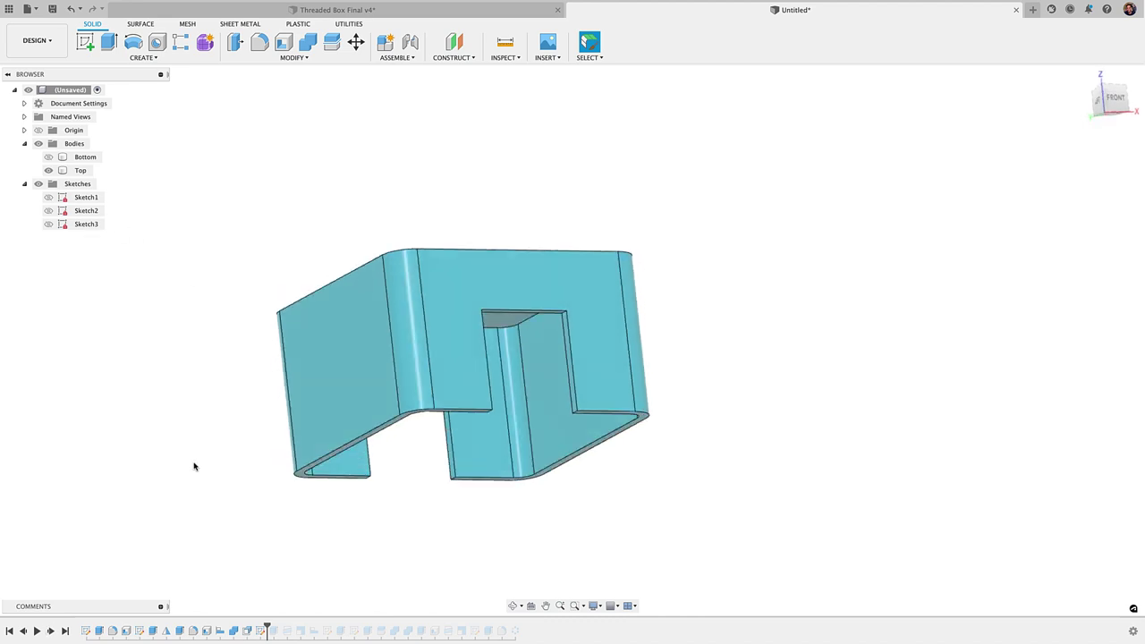
pyautogui.click(48, 224)
pyautogui.moveTo(108, 269)
pyautogui.keyDown('shift'); pyautogui.mouseDown(button='middle')
pyautogui.moveTo(171, 296)
pyautogui.moveTo(362, 435)
pyautogui.moveTo(453, 429)
pyautogui.moveTo(494, 513)
pyautogui.moveTo(299, 598)
pyautogui.mouseUp(button='middle'); pyautogui.keyUp('shift')
# Advance the history through the disc's extrusion and thread, and review the designation options in the thread's settings without changing them
pyautogui.click(50, 632)
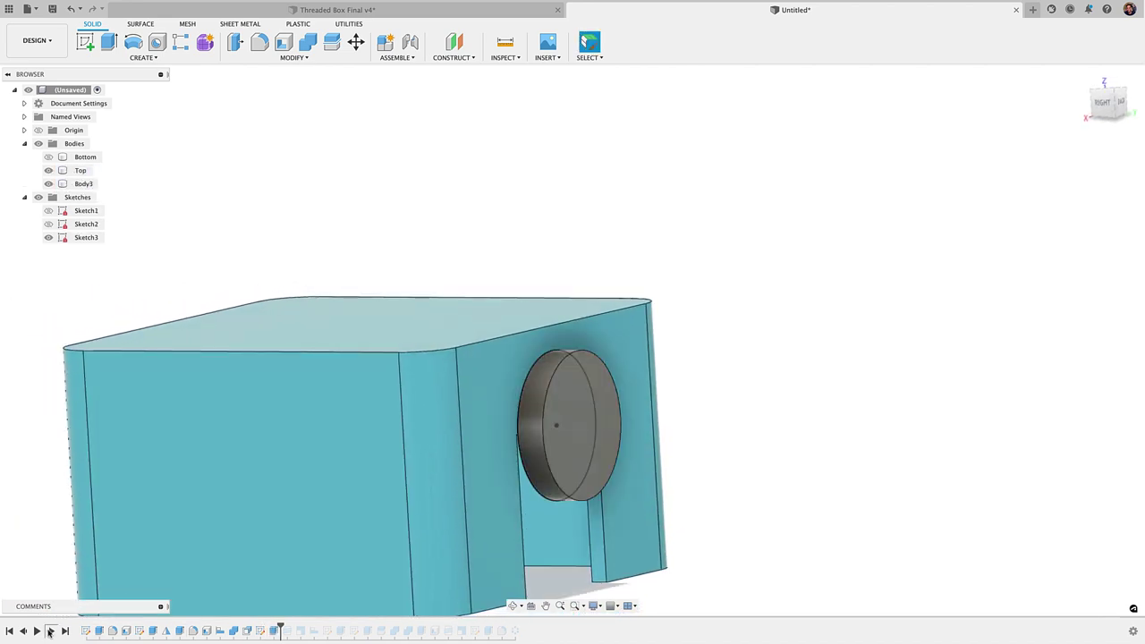
pyautogui.click(51, 632)
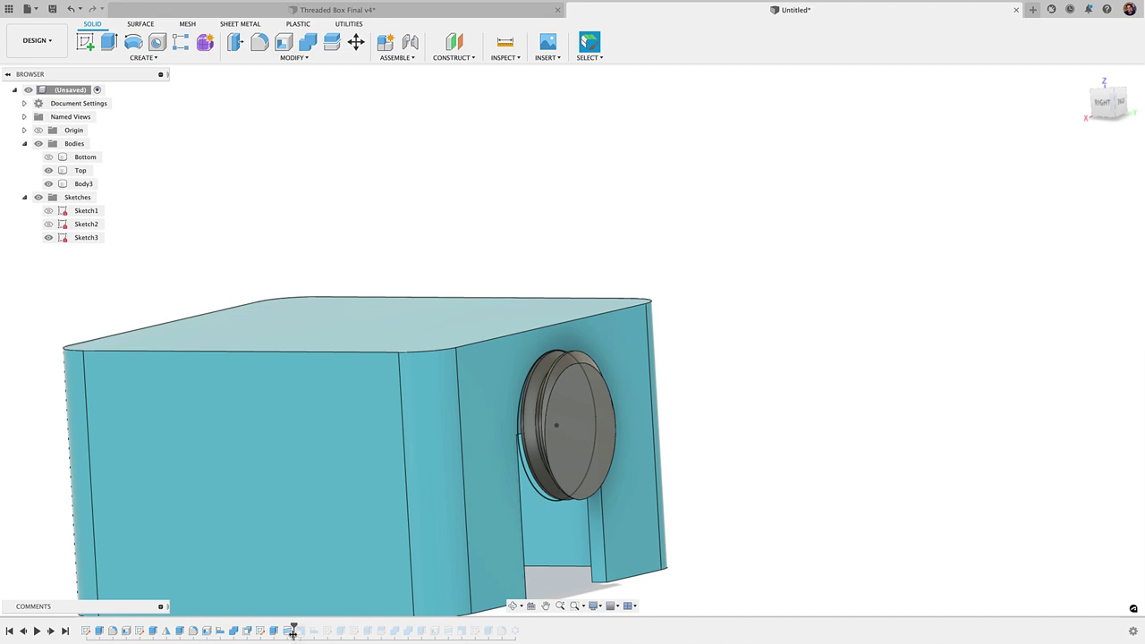
pyautogui.doubleClick(288, 631)
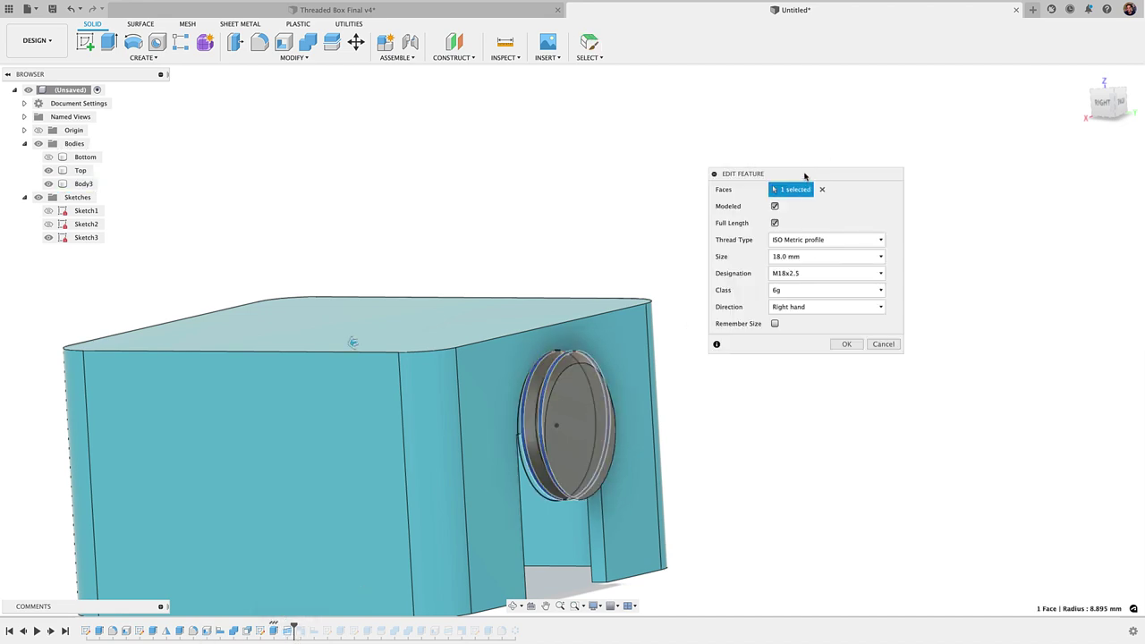
pyautogui.moveTo(804, 177); pyautogui.dragTo(788, 165)
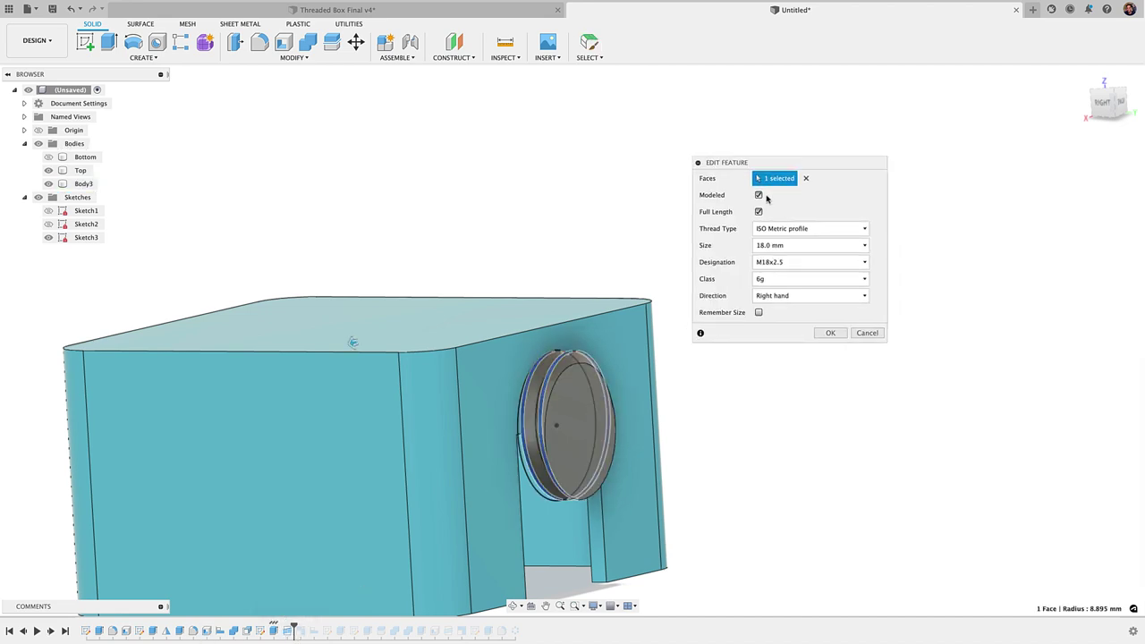
pyautogui.click(787, 262)
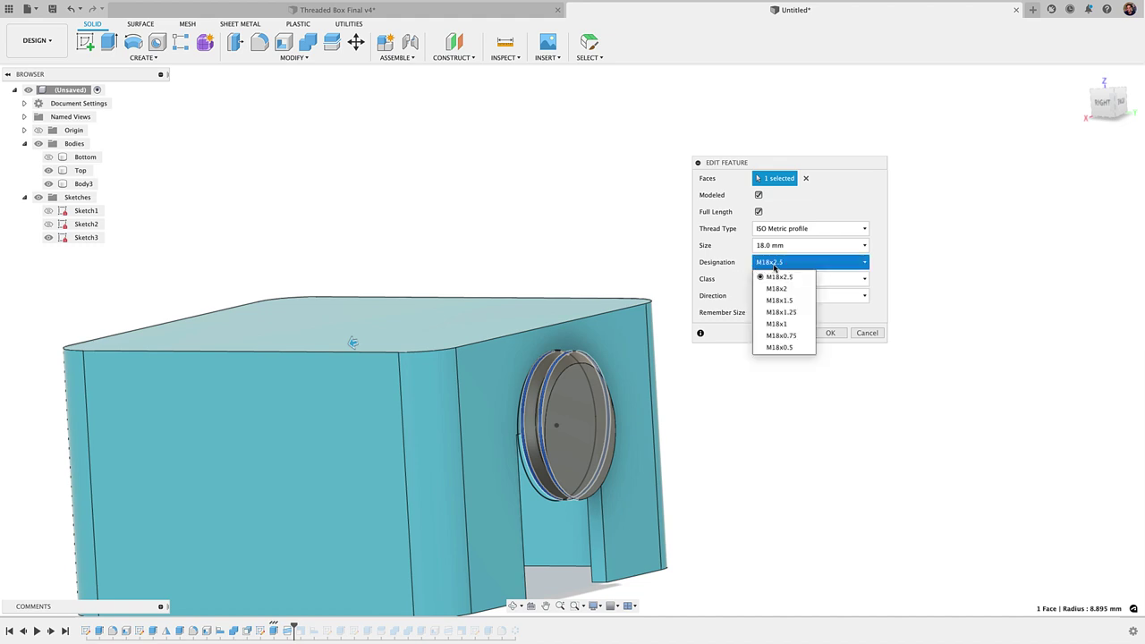
pyautogui.click(868, 336)
pyautogui.keyDown('shift'); pyautogui.moveTo(856, 386); pyautogui.dragTo(810, 353, button='middle'); pyautogui.keyUp('shift')
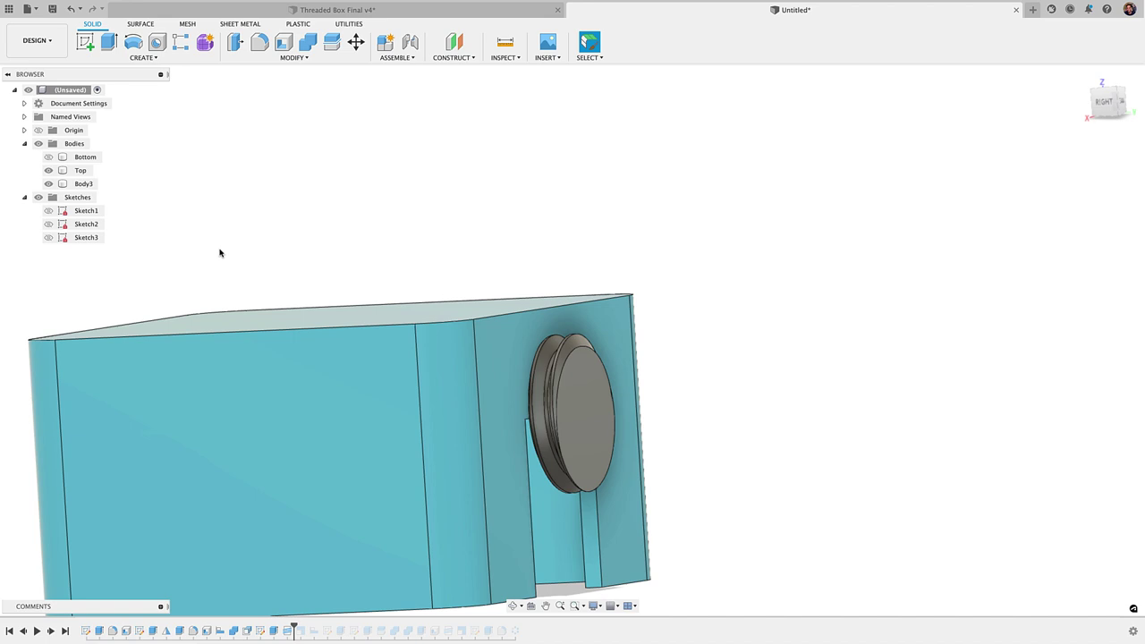
# Examine the threaded disc on the box, advance the history through its scale feature, and hide the Top body to isolate Body3
pyautogui.click(221, 411)
pyautogui.moveTo(221, 412); pyautogui.dragTo(215, 379, button='middle')
pyautogui.press('Escape')
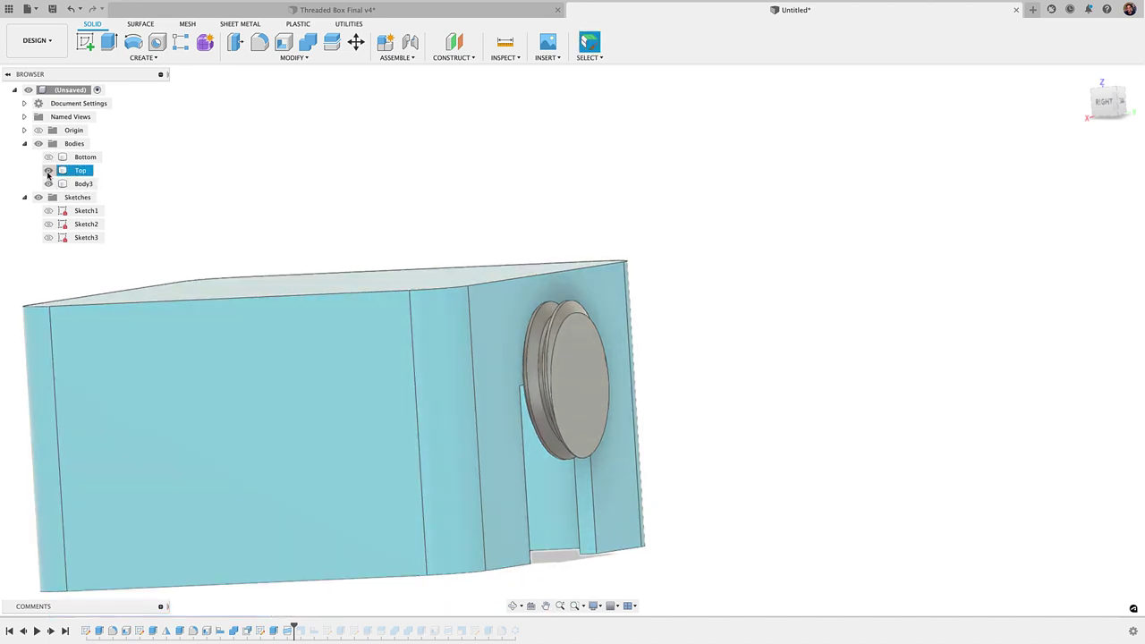
pyautogui.click(557, 386)
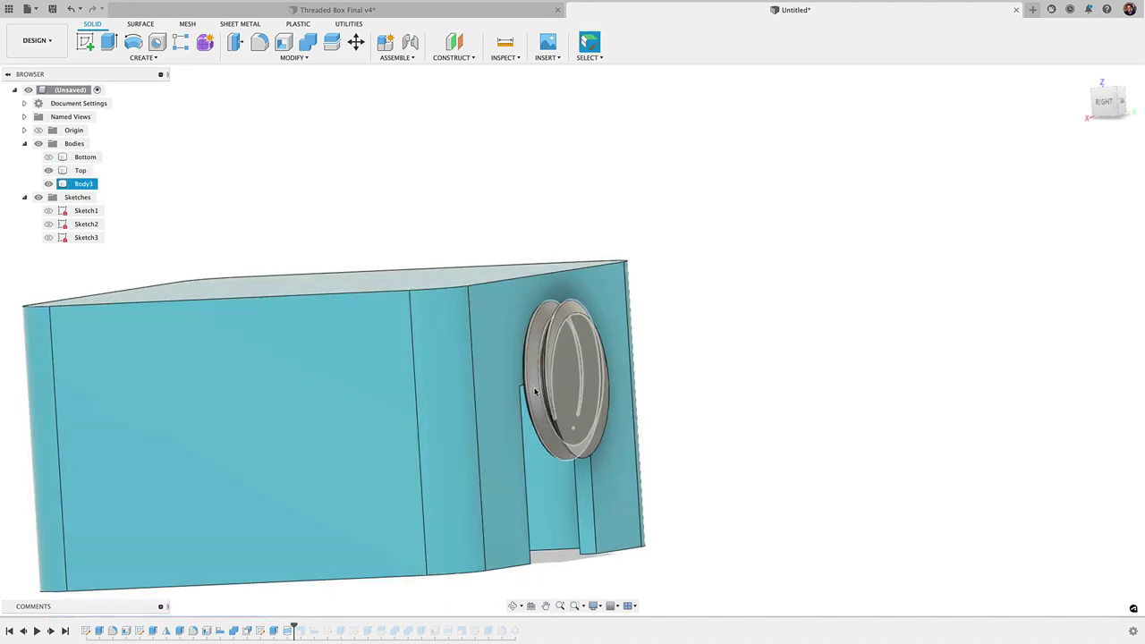
pyautogui.press('Escape')
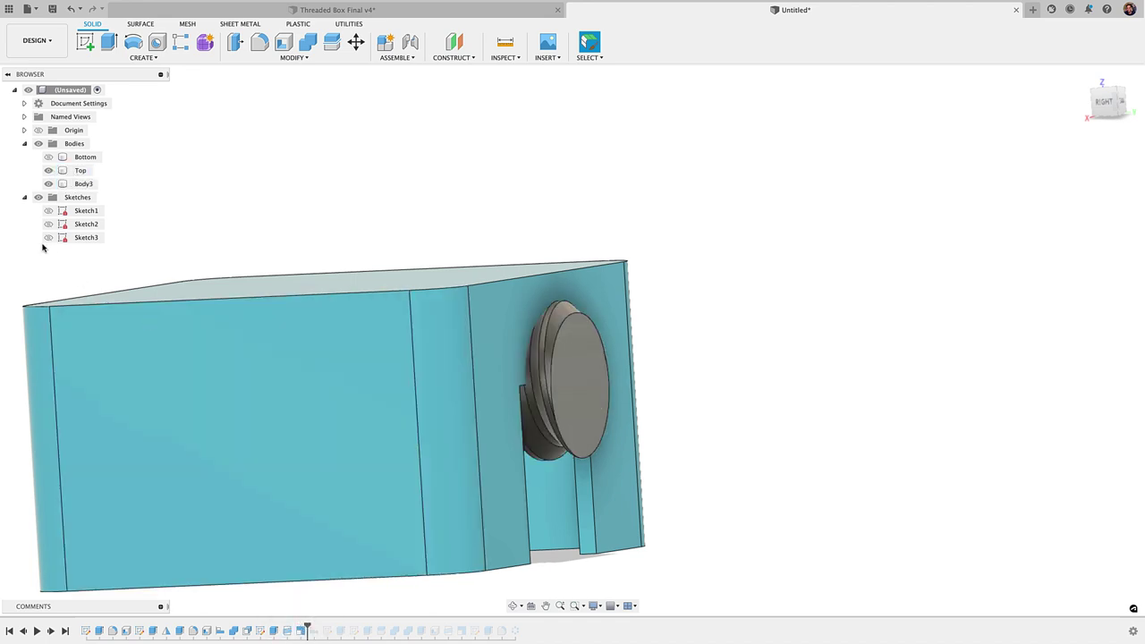
pyautogui.click(47, 173)
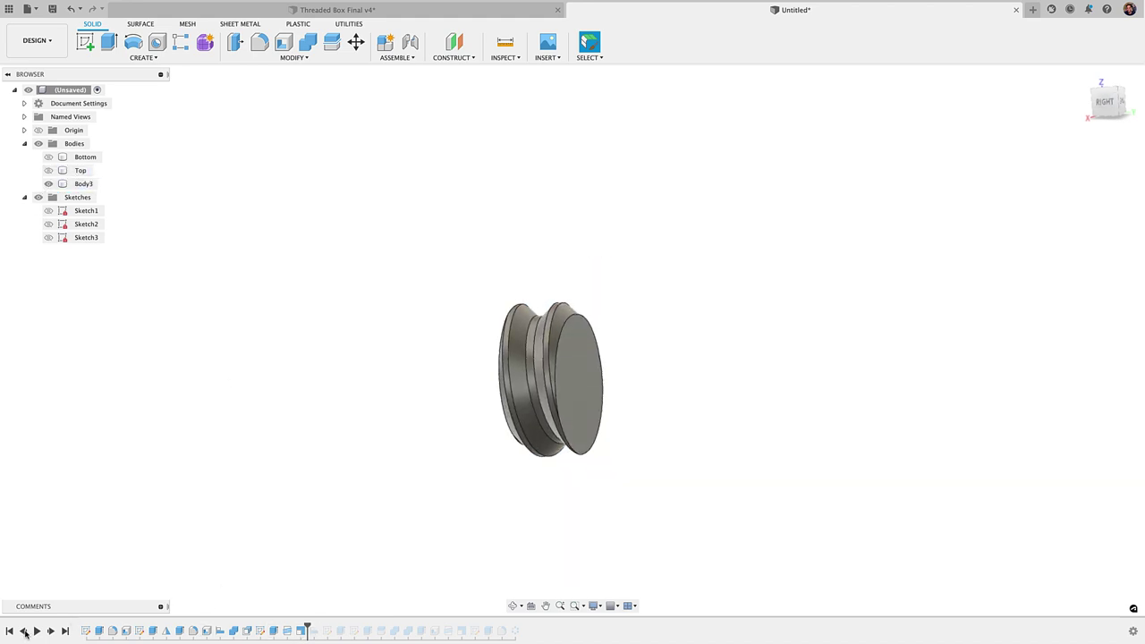
# Compare Body3 before and after its non-uniform scale, and try stretching it to a Y scale of 2.569
pyautogui.click(25, 632)
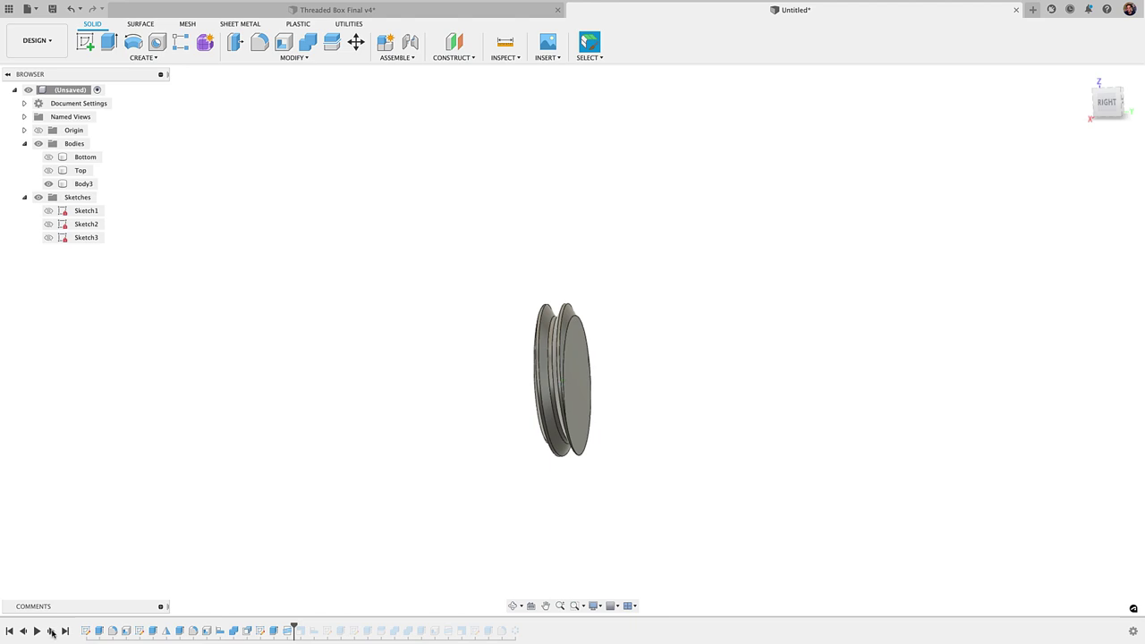
pyautogui.click(51, 631)
pyautogui.doubleClick(287, 632)
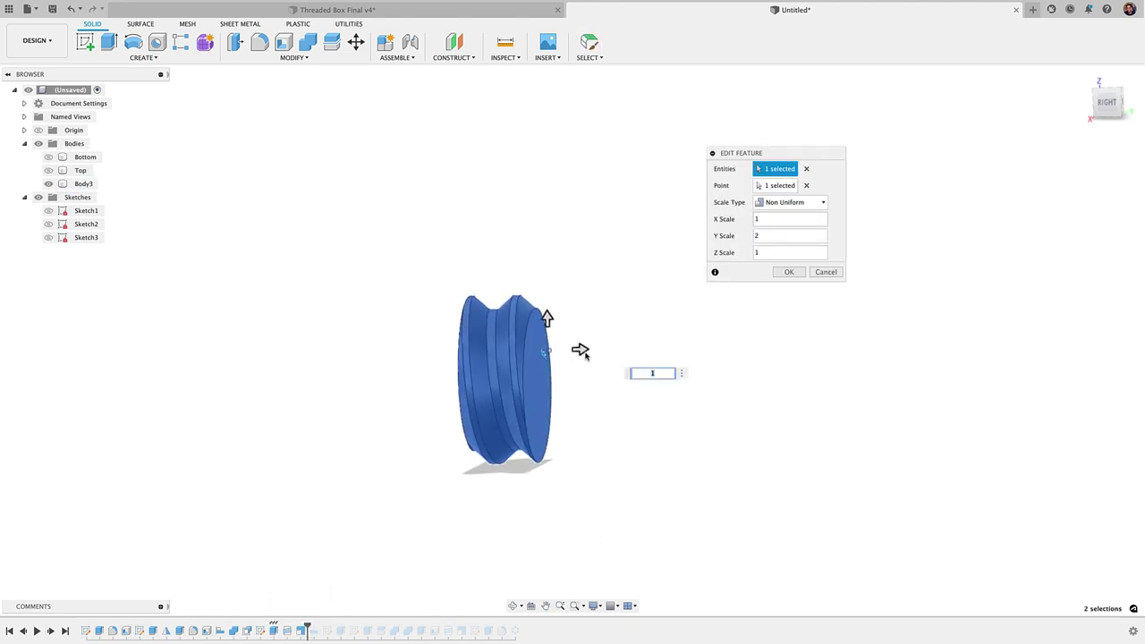
pyautogui.moveTo(582, 349); pyautogui.dragTo(635, 349)
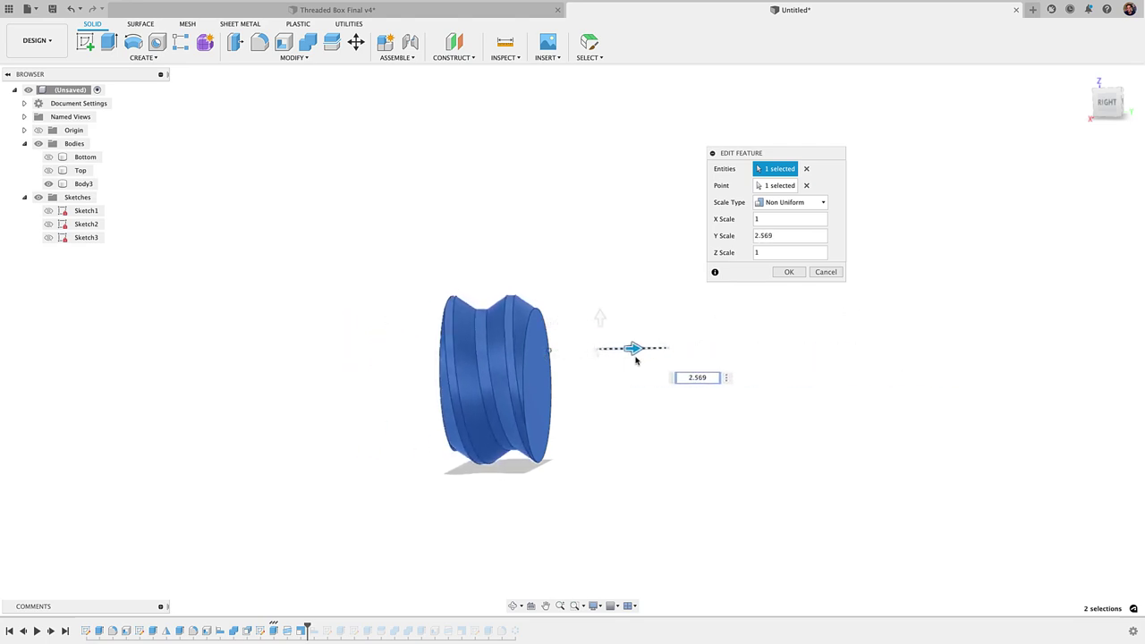
pyautogui.click(789, 272)
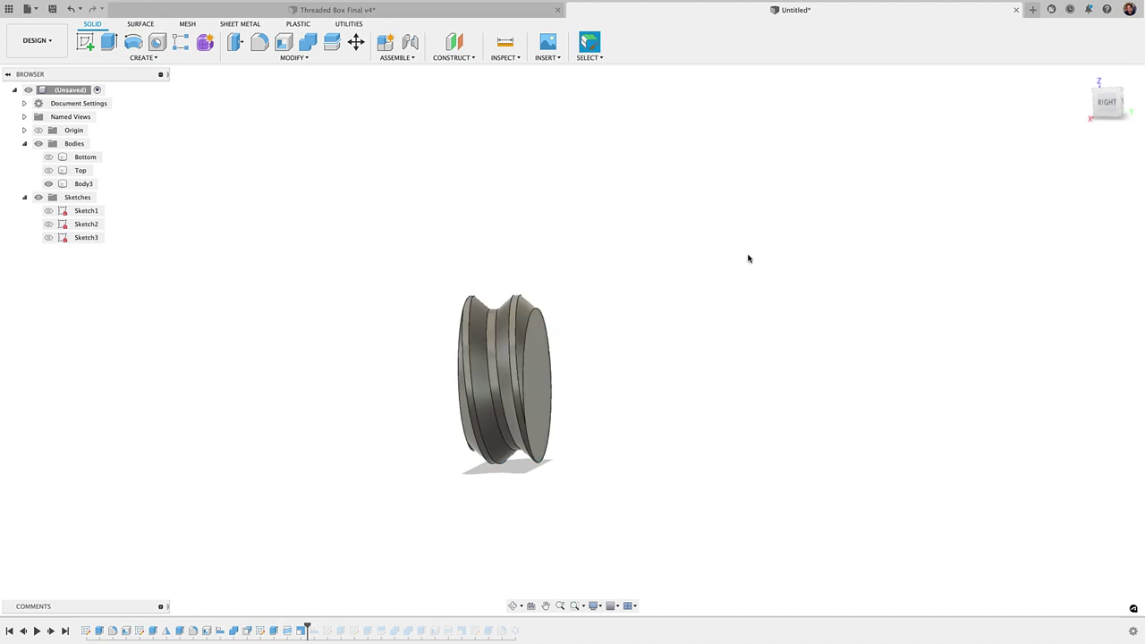
# Advance the history past the alignment of the threaded disc and show the Top body to examine its position
pyautogui.click(51, 632)
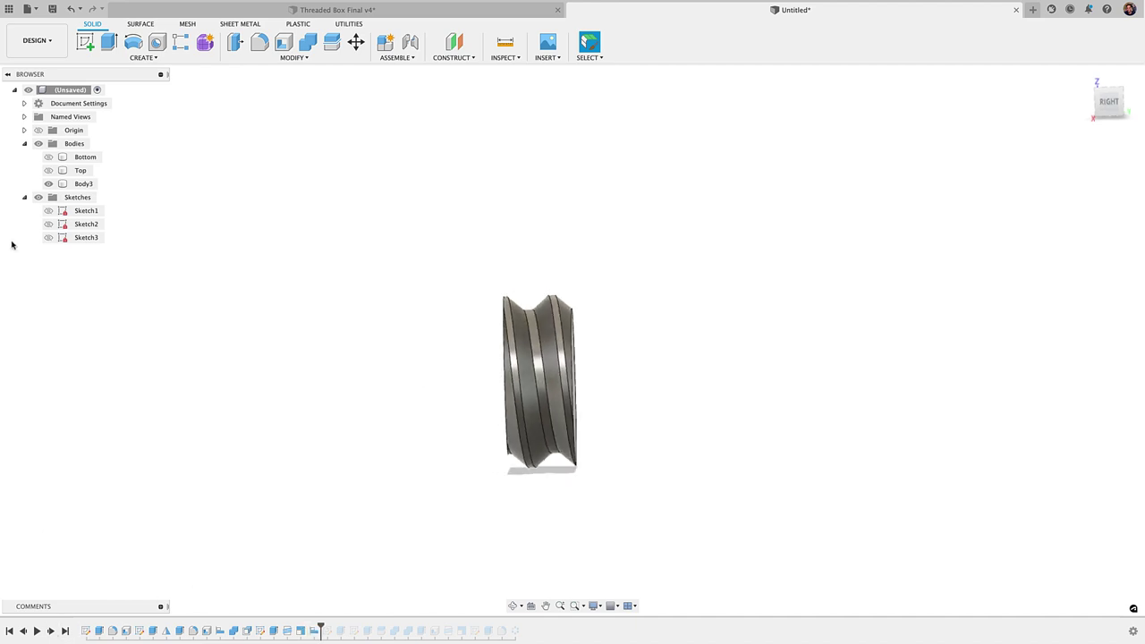
pyautogui.click(50, 171)
pyautogui.keyDown('shift'); pyautogui.moveTo(770, 421); pyautogui.dragTo(712, 433, button='middle'); pyautogui.keyUp('shift')
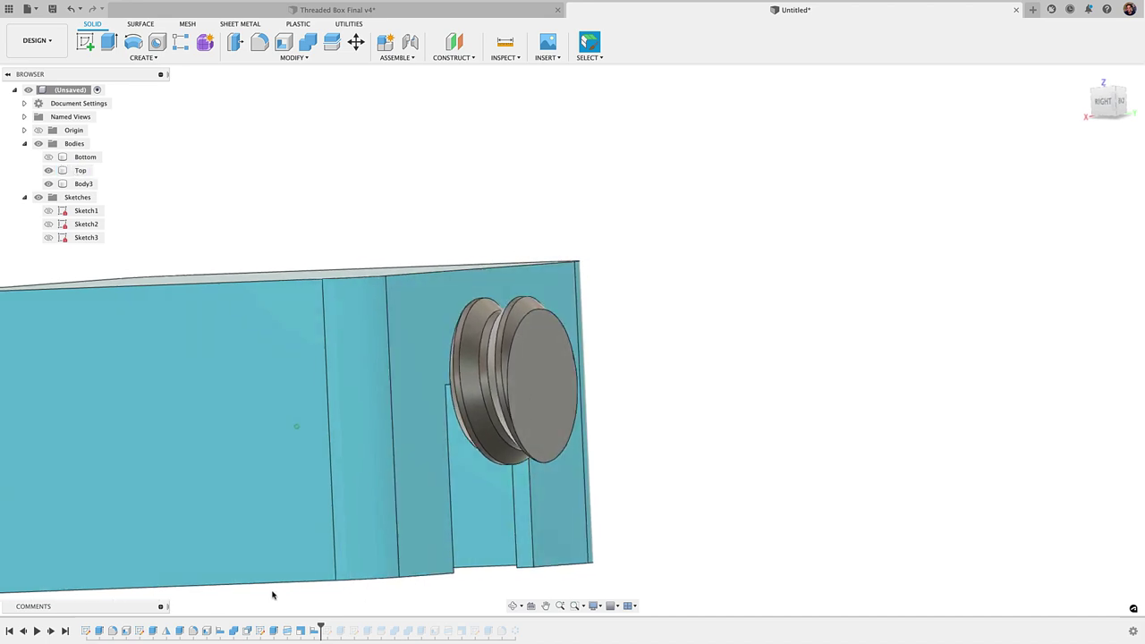
# Advance the history through Sketch4 and show the Bottom body in place of Top to view it from below
pyautogui.click(51, 632)
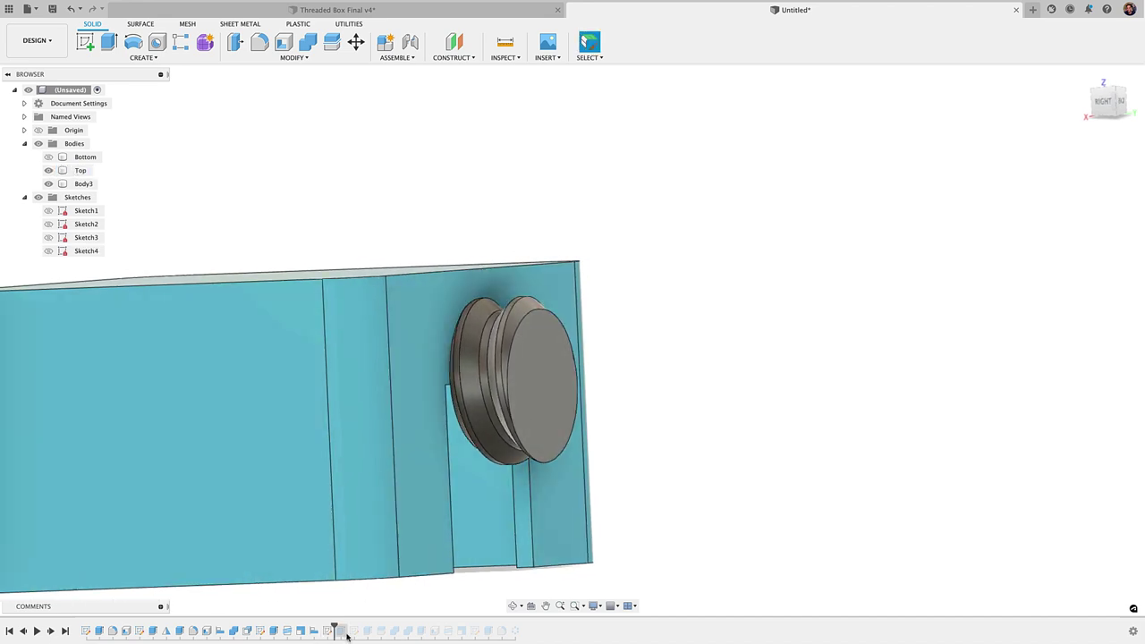
pyautogui.keyDown('shift'); pyautogui.moveTo(313, 641); pyautogui.dragTo(343, 596, button='middle'); pyautogui.keyUp('shift')
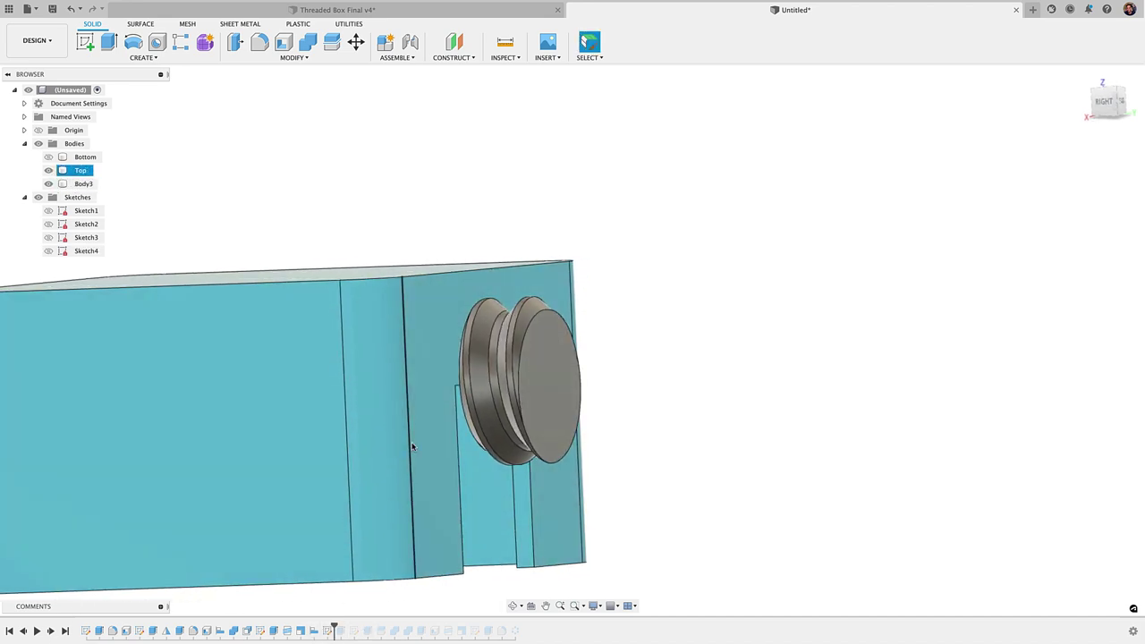
pyautogui.click(335, 607)
pyautogui.keyDown('shift'); pyautogui.moveTo(488, 501); pyautogui.dragTo(617, 370, button='middle'); pyautogui.keyUp('shift')
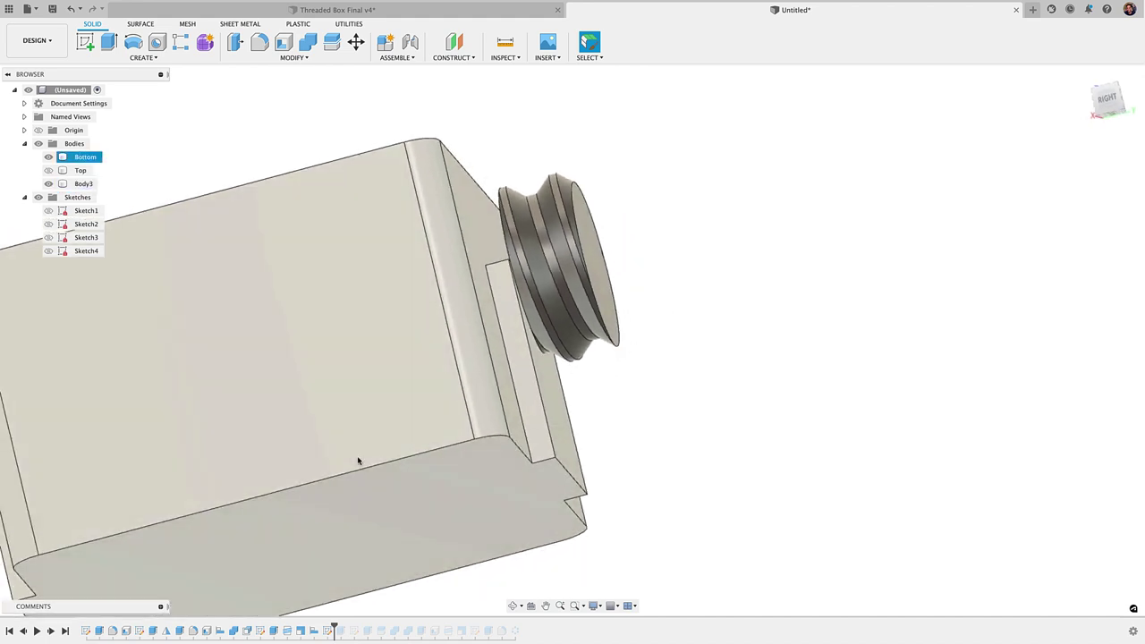
# Advance the history through the extrusion that trims the threaded disc, and review the triangular profile in Sketch4
pyautogui.click(50, 632)
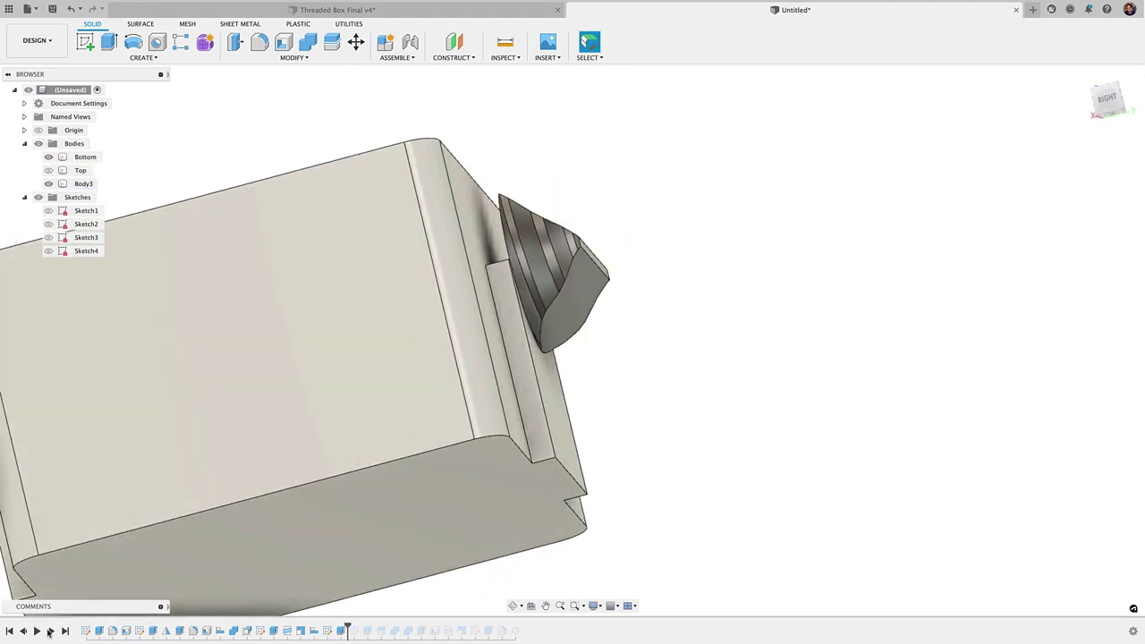
pyautogui.keyDown('shift'); pyautogui.moveTo(639, 186); pyautogui.dragTo(537, 429, button='middle'); pyautogui.keyUp('shift')
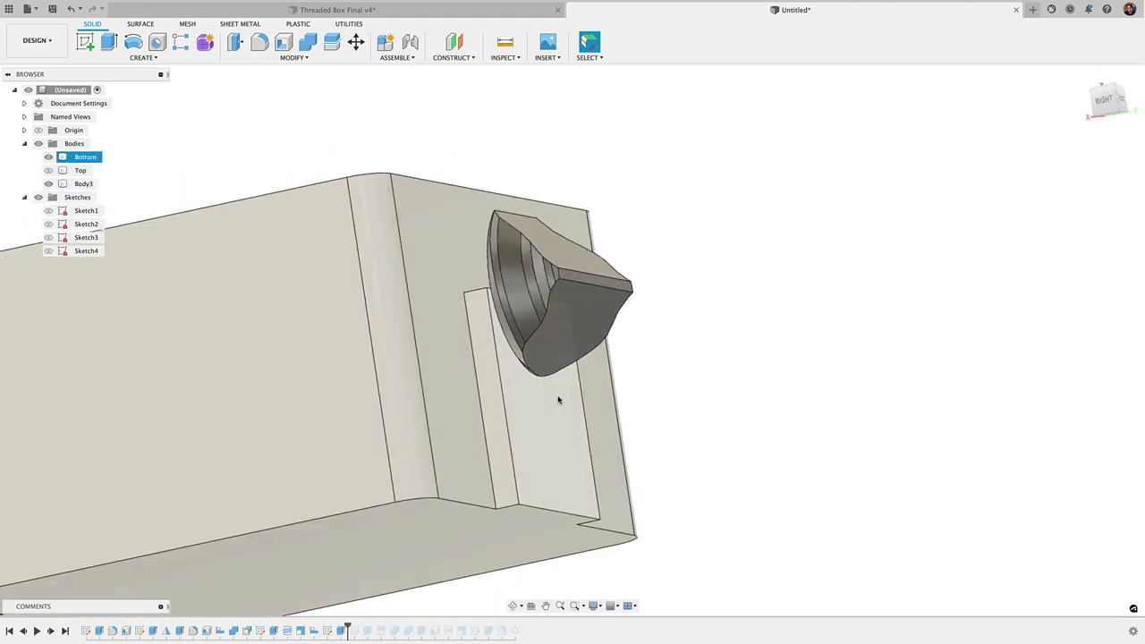
pyautogui.doubleClick(328, 631)
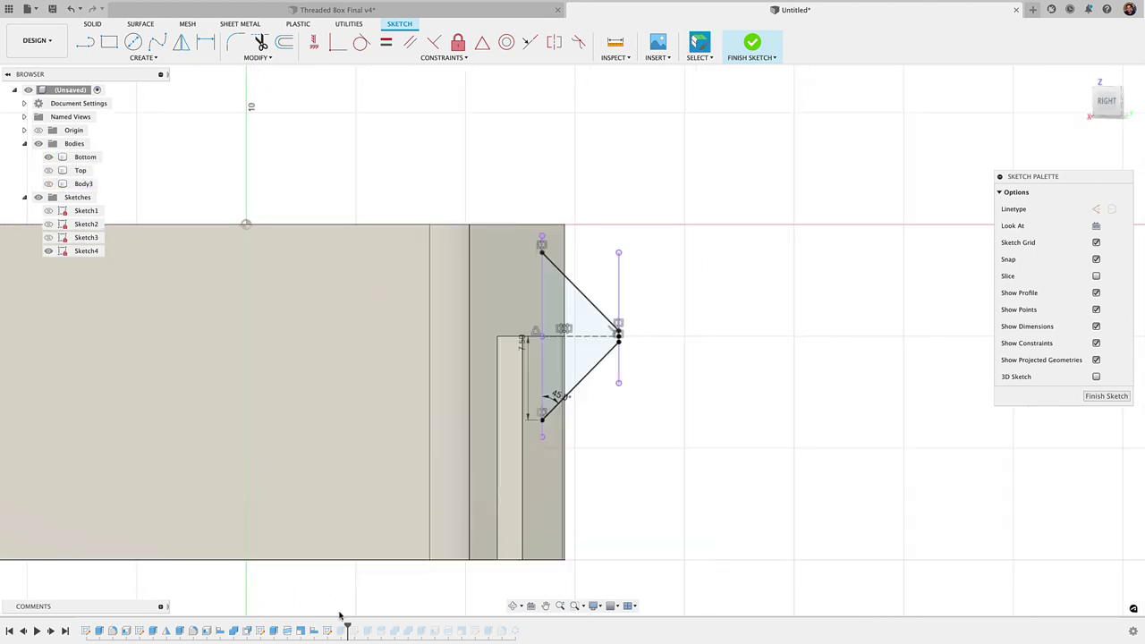
pyautogui.click(751, 42)
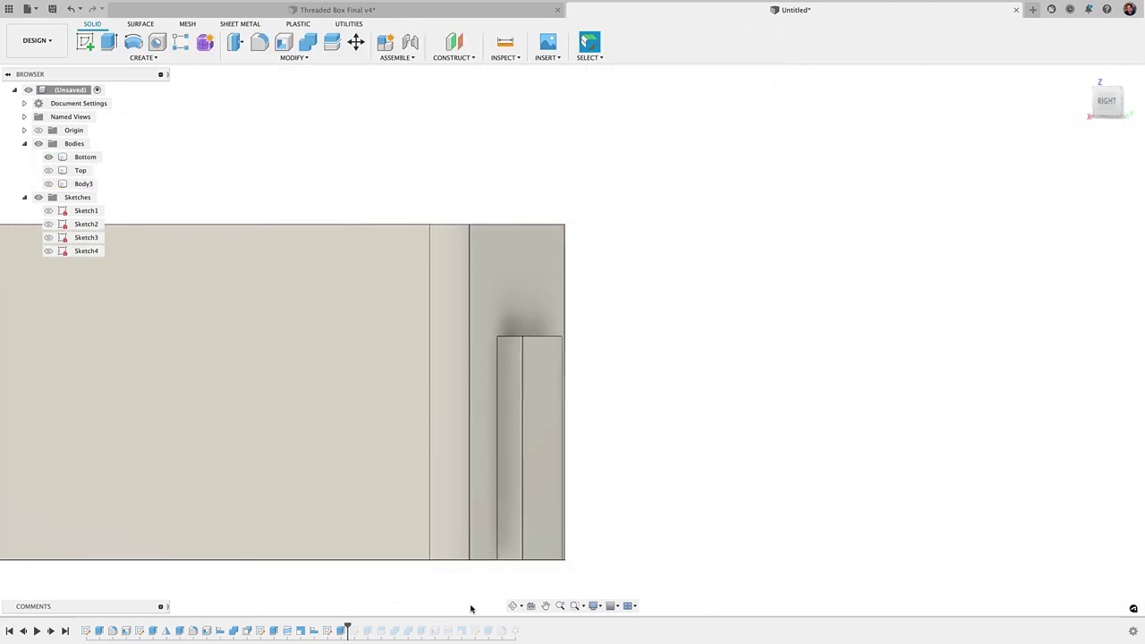
# Review the Intersect settings of Sketch4's extrusion and try a symmetric distance of 16.927 mm
pyautogui.doubleClick(341, 631)
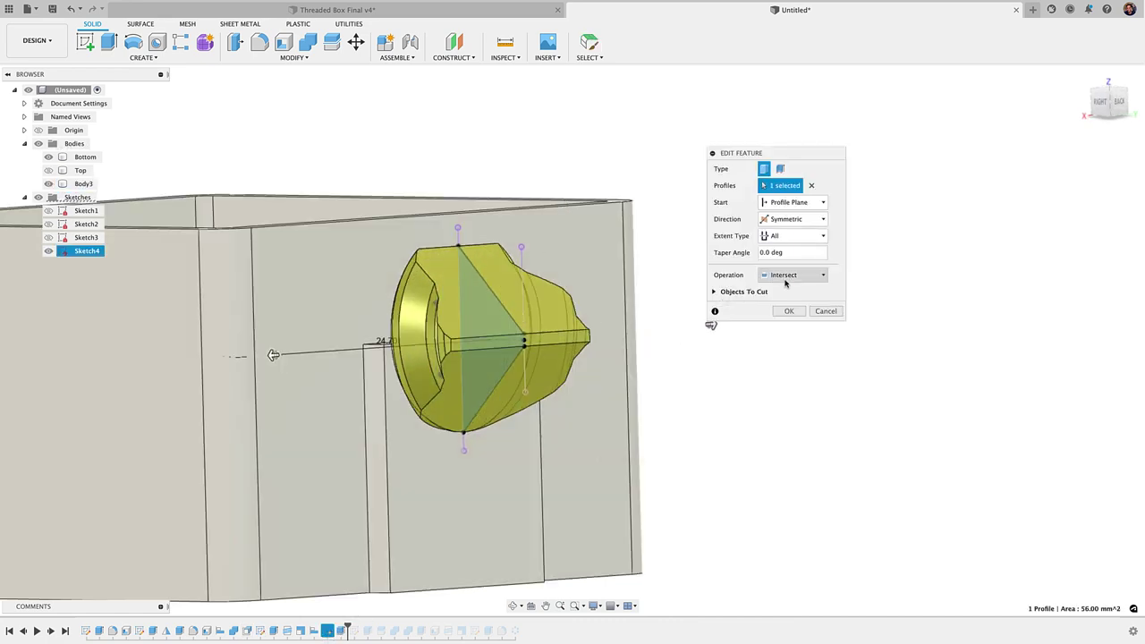
pyautogui.keyDown('shift'); pyautogui.moveTo(603, 338); pyautogui.dragTo(754, 334, button='middle'); pyautogui.keyUp('shift')
pyautogui.moveTo(348, 402); pyautogui.dragTo(416, 425)
pyautogui.keyDown('shift'); pyautogui.moveTo(416, 425); pyautogui.dragTo(504, 442, button='middle'); pyautogui.keyUp('shift')
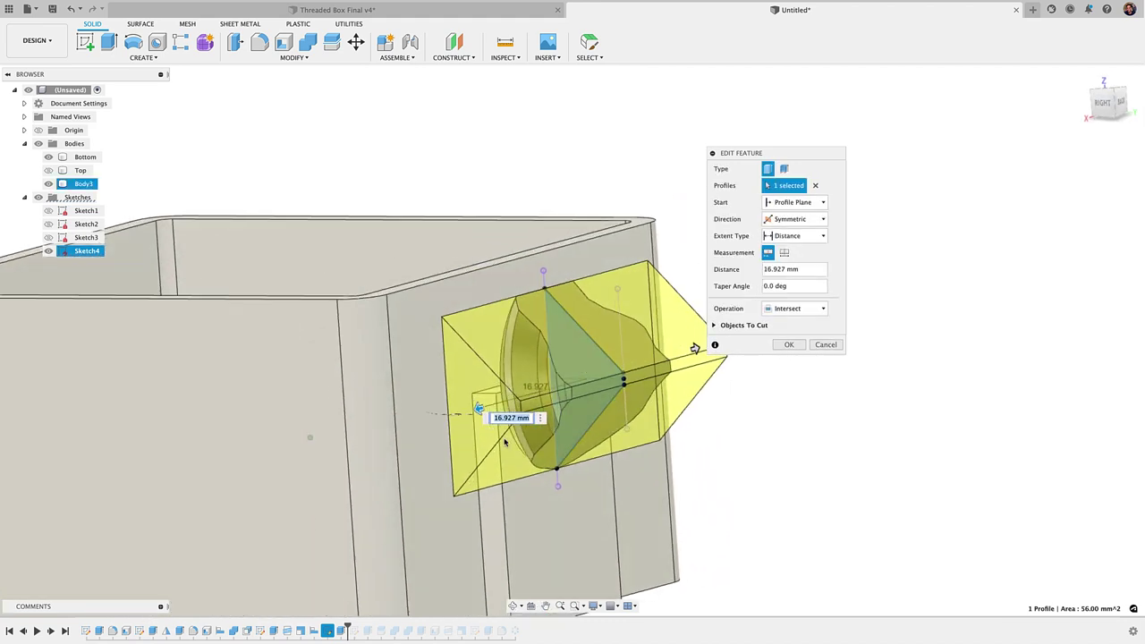
pyautogui.click(836, 353)
# Toggle Body3's visibility and examine the trimmed threaded segment against the Bottom body from below and above
pyautogui.keyDown('shift'); pyautogui.moveTo(831, 348); pyautogui.dragTo(627, 354, button='middle'); pyautogui.keyUp('shift')
pyautogui.click(48, 183)
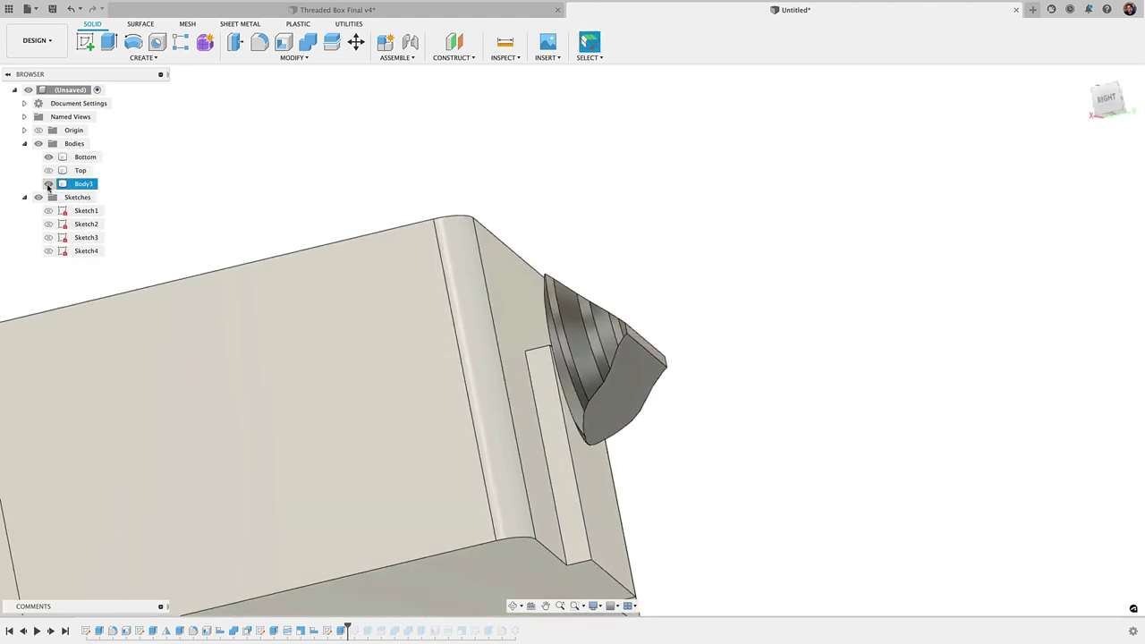
pyautogui.keyDown('shift'); pyautogui.moveTo(519, 385); pyautogui.dragTo(376, 564, button='middle'); pyautogui.keyUp('shift')
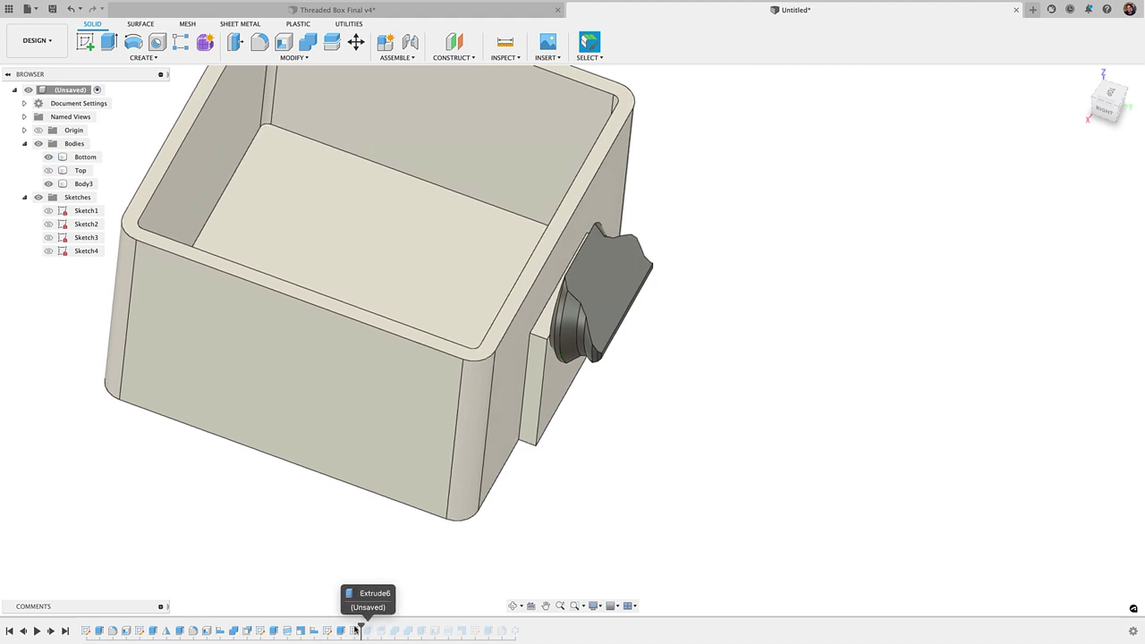
# Advance the history through Sketch5 and Extrude6, selecting the triangular Sketch5 profile above the threaded segment
pyautogui.moveTo(351, 630); pyautogui.dragTo(359, 630)
pyautogui.click(643, 246)
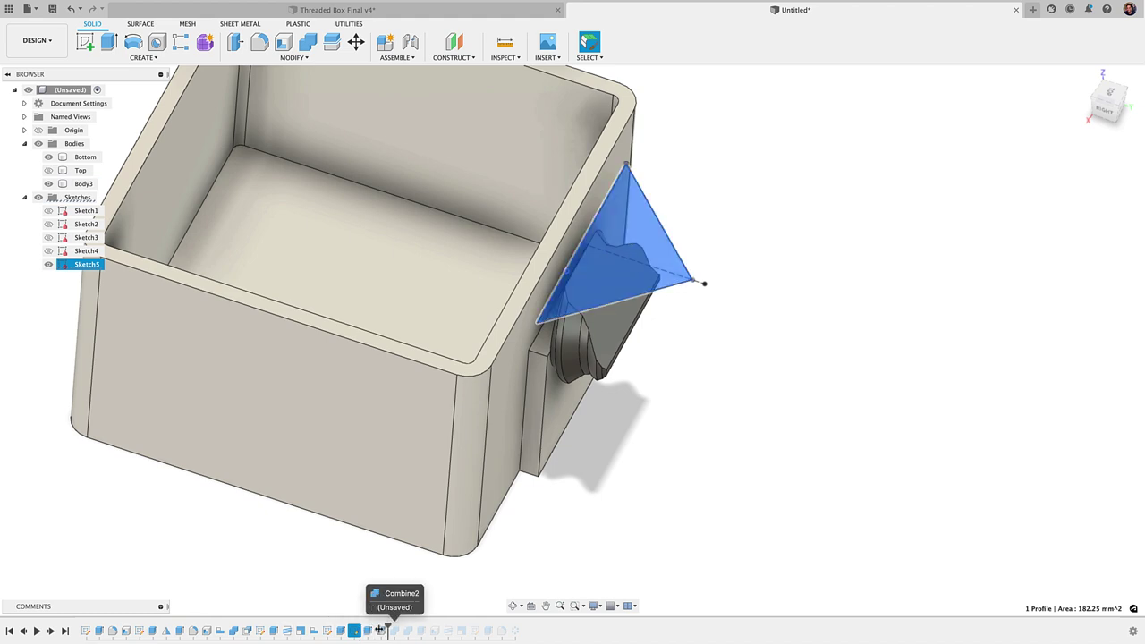
pyautogui.keyDown('shift'); pyautogui.moveTo(651, 307); pyautogui.dragTo(619, 309, button='middle'); pyautogui.keyUp('shift')
# Review the Intersect settings of Sketch5's extrusion and try a one-sided distance of -23.698 mm
pyautogui.doubleClick(369, 632)
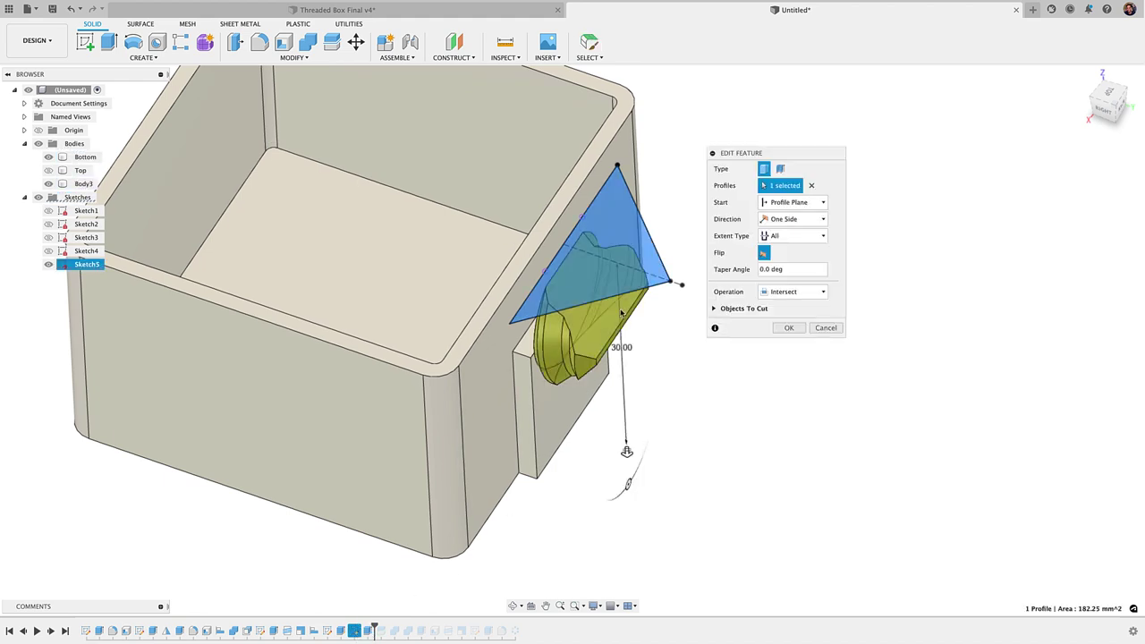
pyautogui.moveTo(625, 452); pyautogui.dragTo(657, 419)
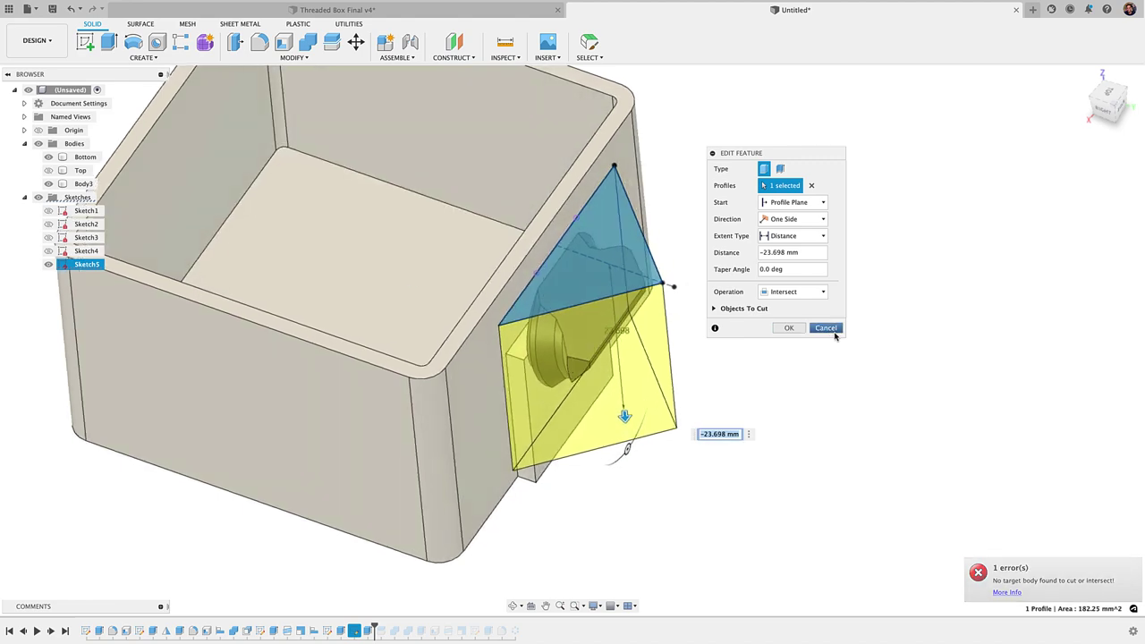
pyautogui.click(833, 329)
# Examine the trimmed threaded segment from behind, selecting its small end face, and advance the history to just before Combine2
pyautogui.keyDown('shift'); pyautogui.moveTo(614, 363); pyautogui.dragTo(464, 293, button='middle'); pyautogui.keyUp('shift')
pyautogui.click(460, 366)
pyautogui.scroll(1, 464, 293)
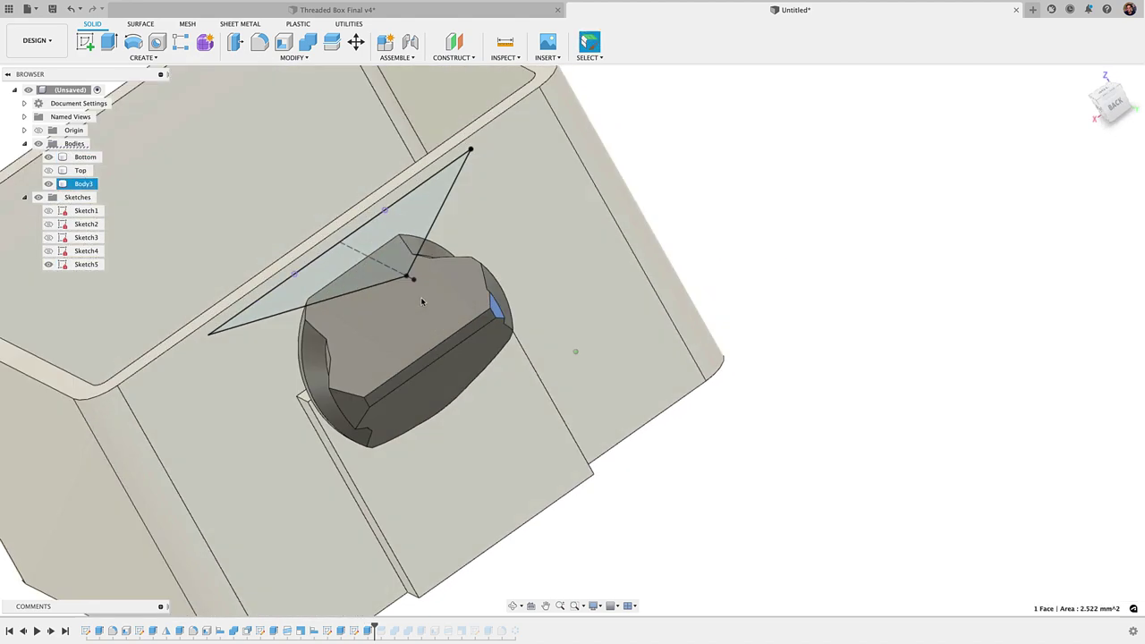
pyautogui.keyDown('shift'); pyautogui.moveTo(422, 302); pyautogui.dragTo(388, 534, button='middle'); pyautogui.keyUp('shift')
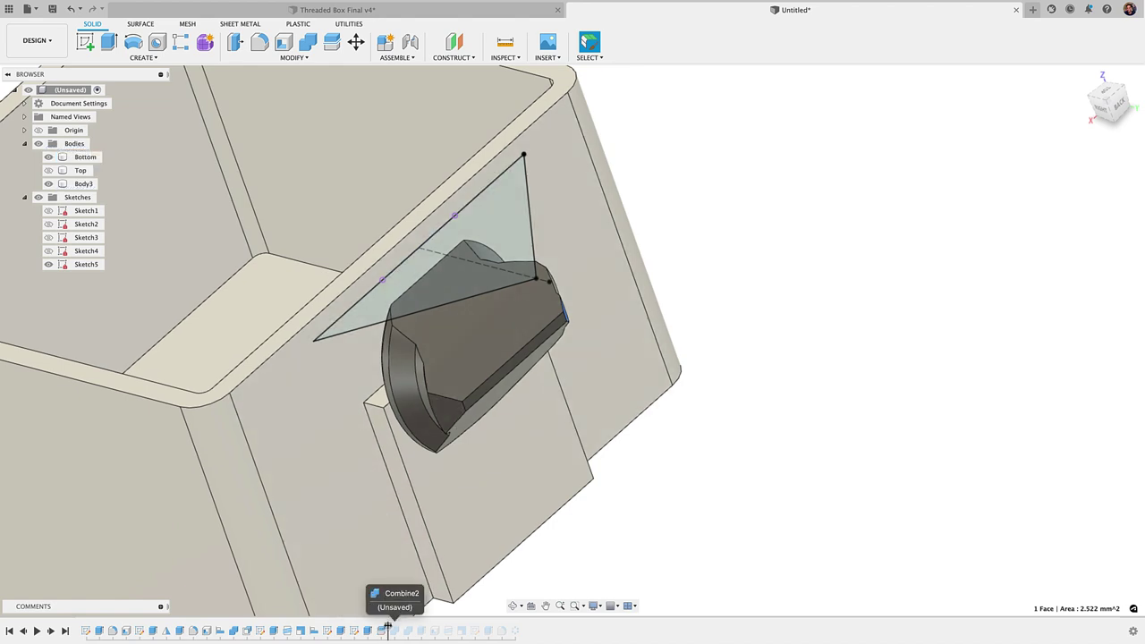
pyautogui.moveTo(374, 630); pyautogui.dragTo(388, 629)
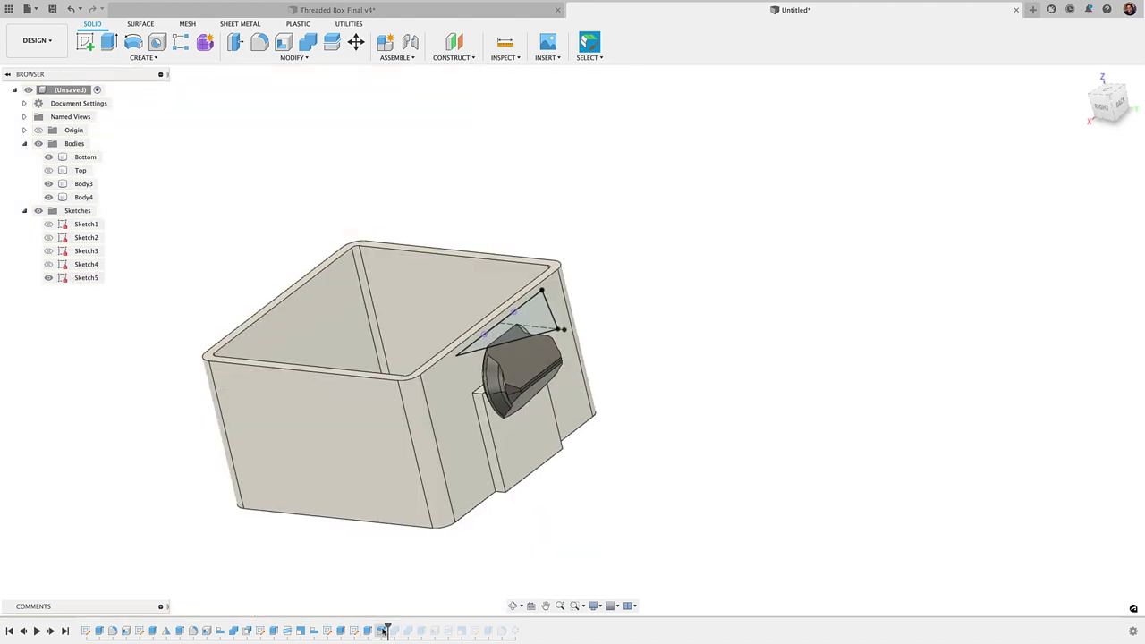
# Roll the history back to before the thread split, toggle Body3's visibility, hide Sketch5 and examine the threaded segment beside the Bottom body
pyautogui.moveTo(388, 629); pyautogui.dragTo(375, 629)
pyautogui.keyDown('shift'); pyautogui.moveTo(408, 409); pyautogui.dragTo(508, 331, button='middle'); pyautogui.keyUp('shift')
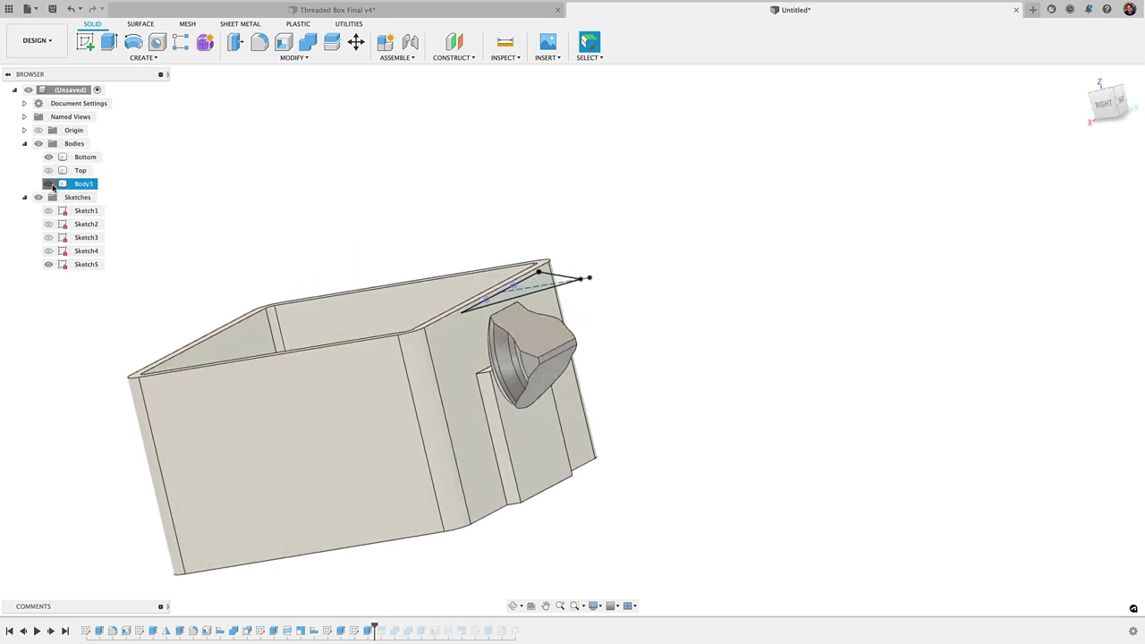
pyautogui.click(48, 183)
pyautogui.click(48, 184)
pyautogui.click(48, 264)
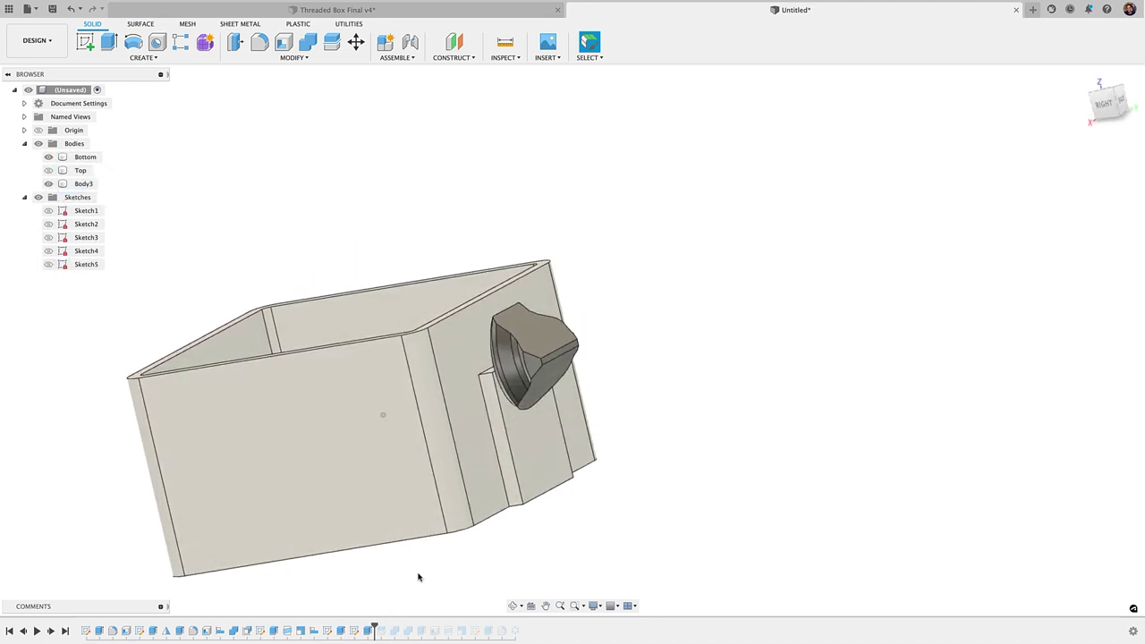
pyautogui.scroll(4, 497, 414)
pyautogui.click(498, 414)
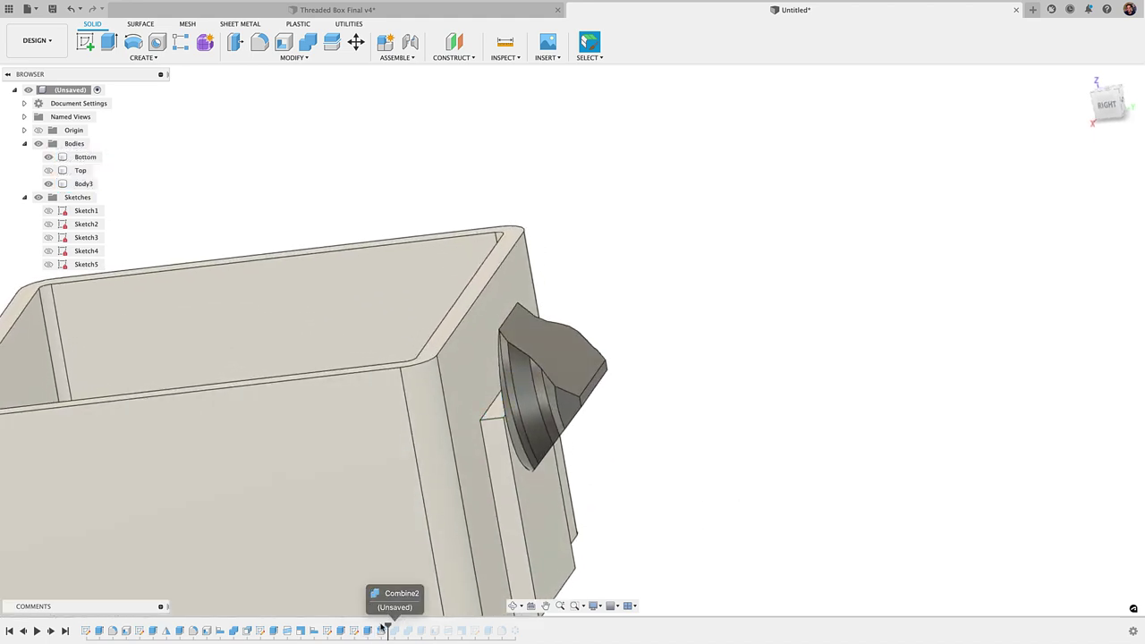
# Advance the history past the split to just before Combine2, hide the Bottom body and toggle Body4 to compare the two thread halves
pyautogui.moveTo(376, 630); pyautogui.dragTo(387, 629)
pyautogui.click(49, 170)
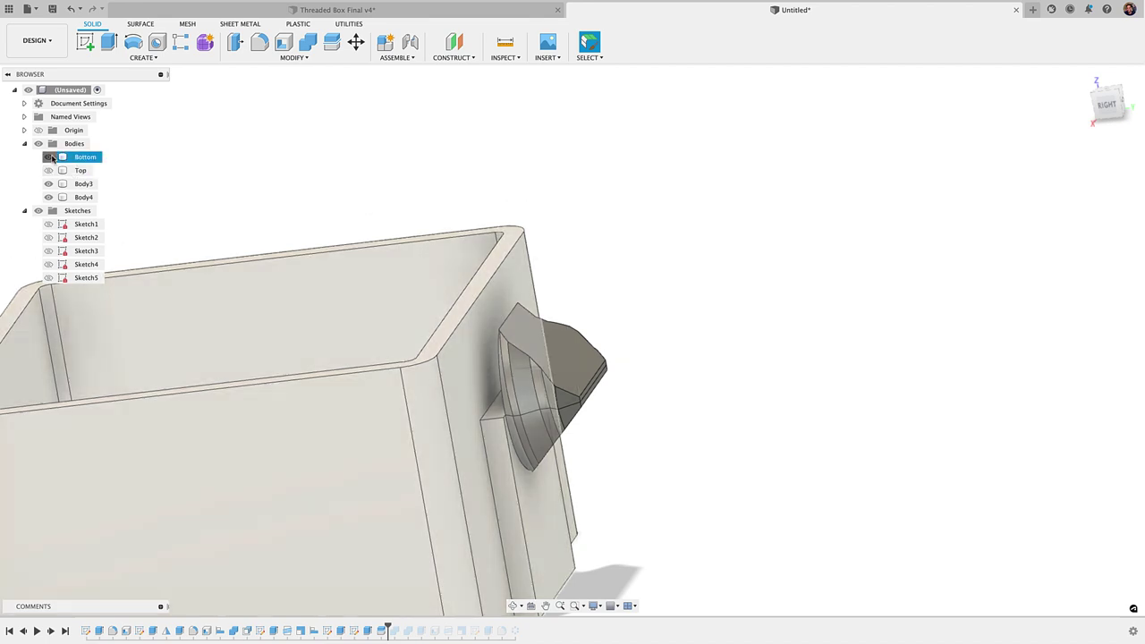
pyautogui.click(48, 156)
pyautogui.click(48, 197)
pyautogui.click(49, 197)
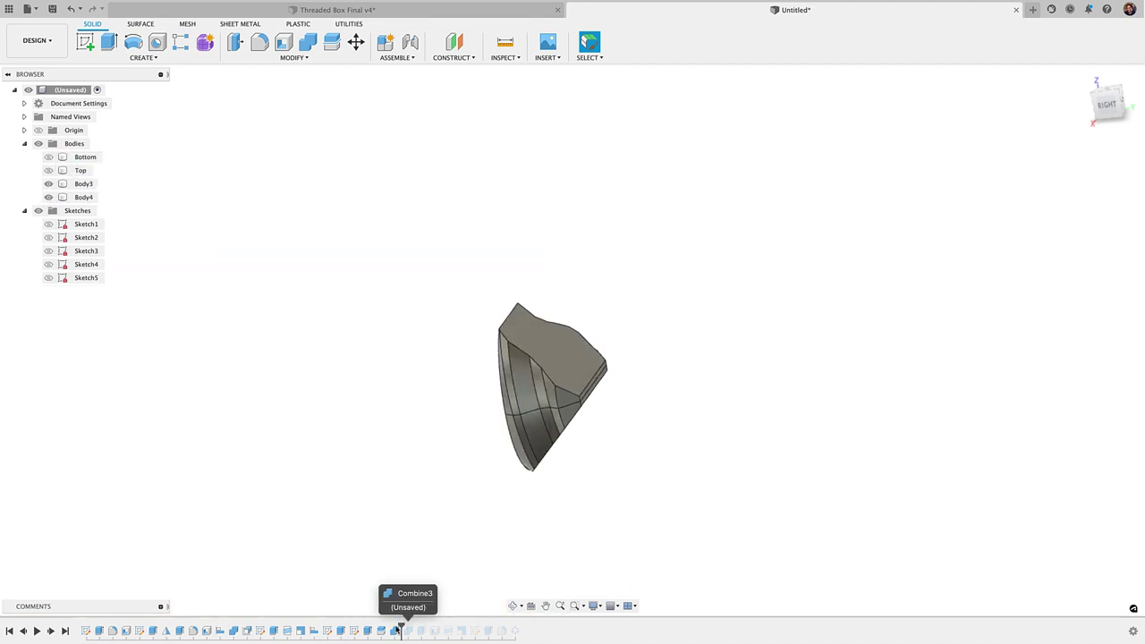
# Advance the history to just before Combine3 and show both the Top and Bottom bodies with the thread halves
pyautogui.click(48, 170)
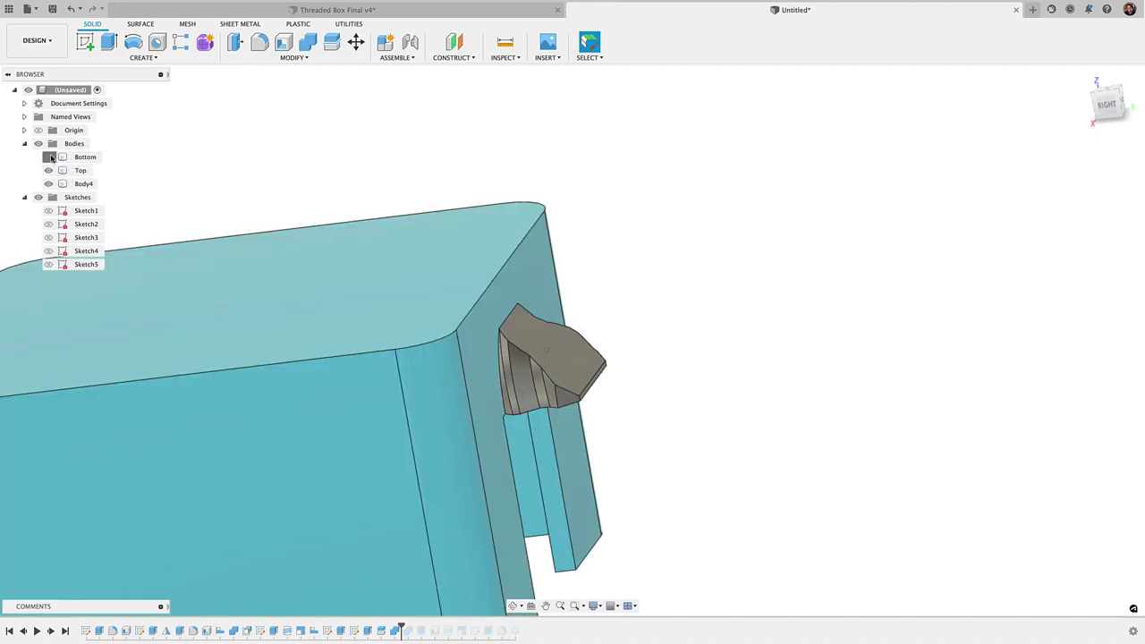
pyautogui.click(48, 157)
pyautogui.scroll(-3, 202, 274)
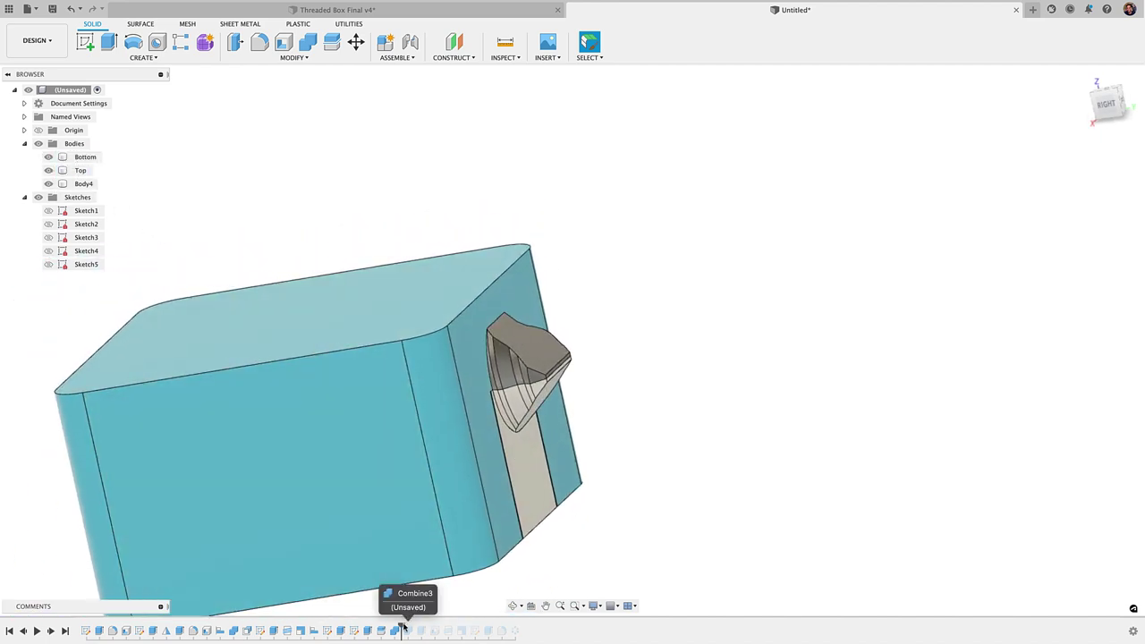
# Advance the history past Combine3 and the following extrusion, examine the disc over the thread, and hide Bottom and Top to isolate Threaded Nut
pyautogui.moveTo(402, 628); pyautogui.dragTo(428, 628)
pyautogui.scroll(4, 546, 448)
pyautogui.moveTo(550, 457)
pyautogui.keyDown('shift'); pyautogui.mouseDown(button='middle')
pyautogui.moveTo(448, 359)
pyautogui.moveTo(431, 424)
pyautogui.moveTo(274, 335)
pyautogui.mouseUp(button='middle'); pyautogui.keyUp('shift')
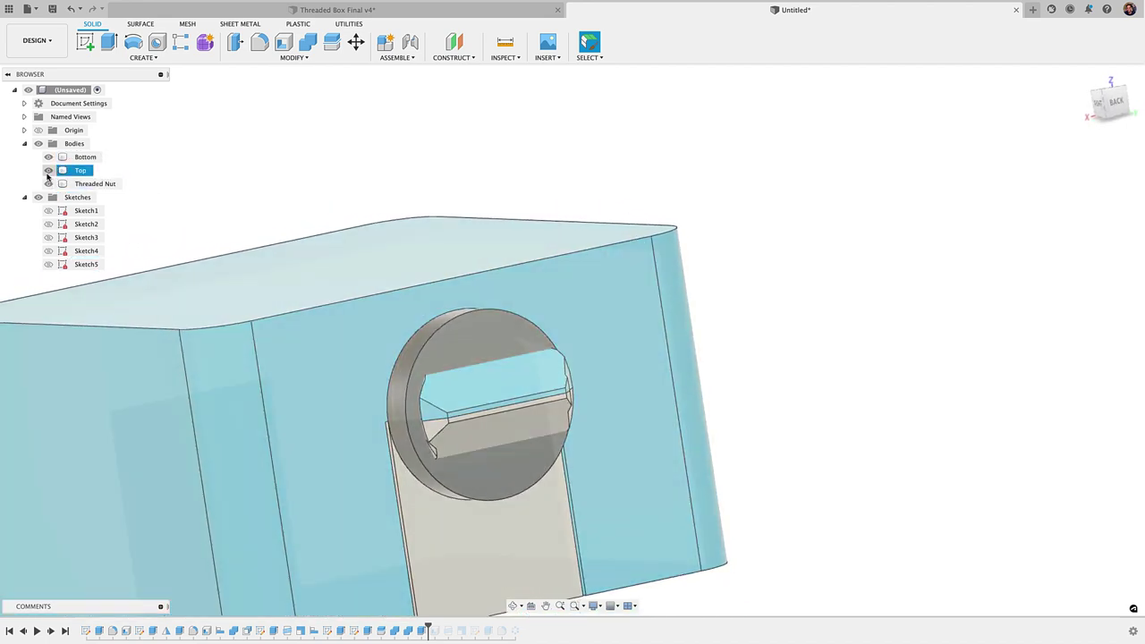
pyautogui.click(49, 156)
pyautogui.click(49, 170)
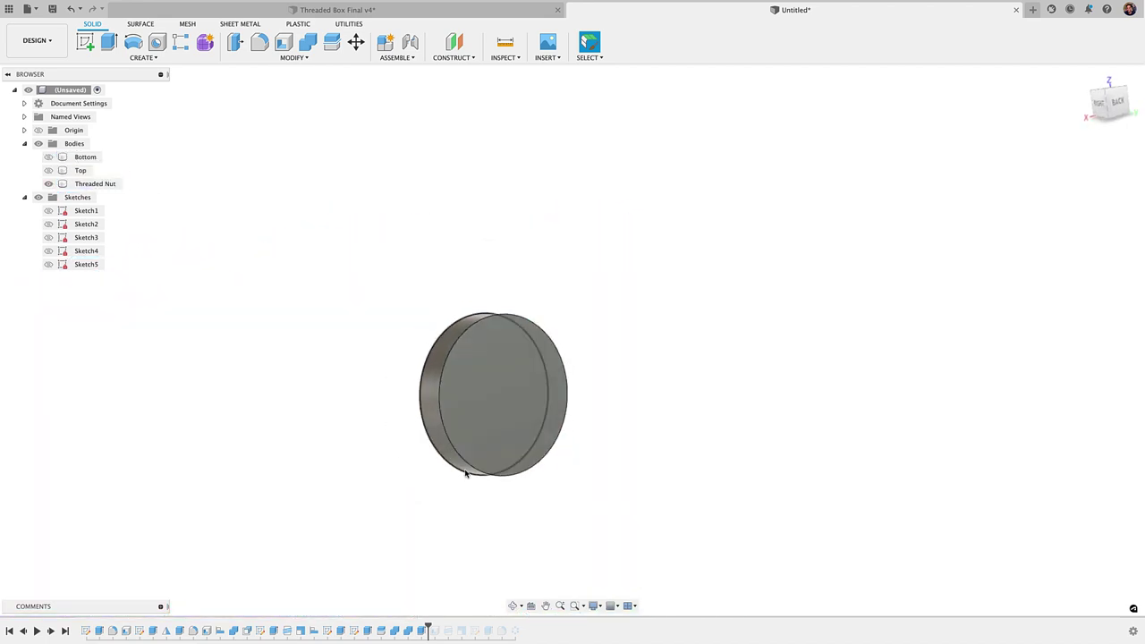
# Advance the history through the nut's ring shape and Thread2, and examine the internal thread up close
pyautogui.moveTo(436, 624); pyautogui.dragTo(441, 628)
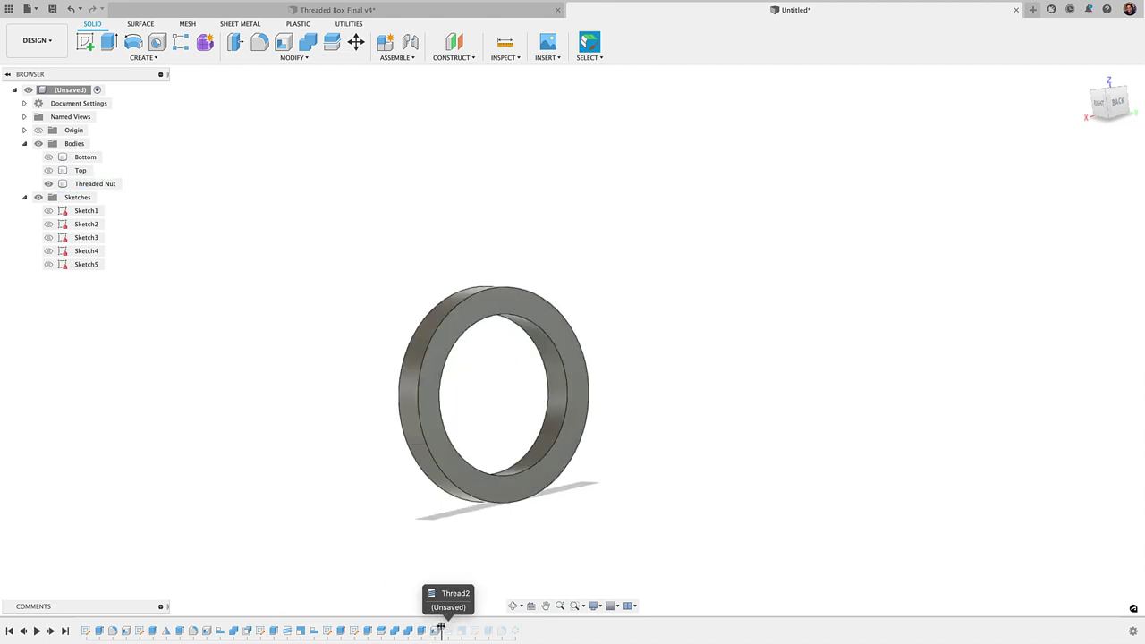
pyautogui.keyDown('shift'); pyautogui.moveTo(563, 398); pyautogui.dragTo(529, 427, button='middle'); pyautogui.keyUp('shift')
pyautogui.scroll(3, 529, 427)
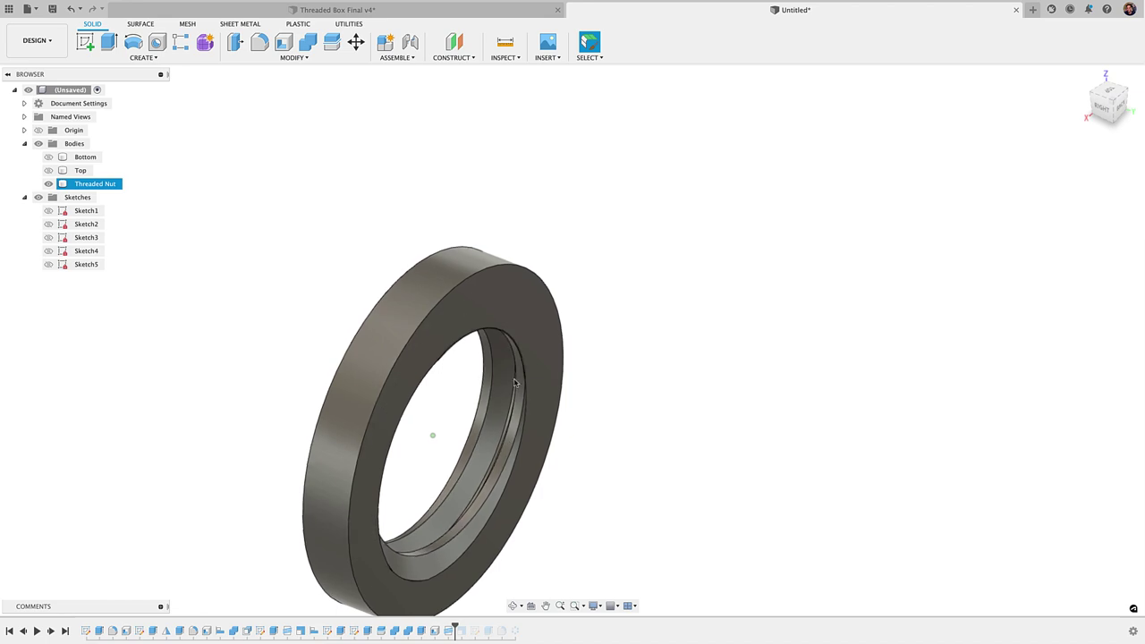
# Advance the history past the nut's scaling to just before Sketch6 and examine the deeper threaded ring
pyautogui.scroll(-1, 529, 427)
pyautogui.scroll(-1, 442, 422)
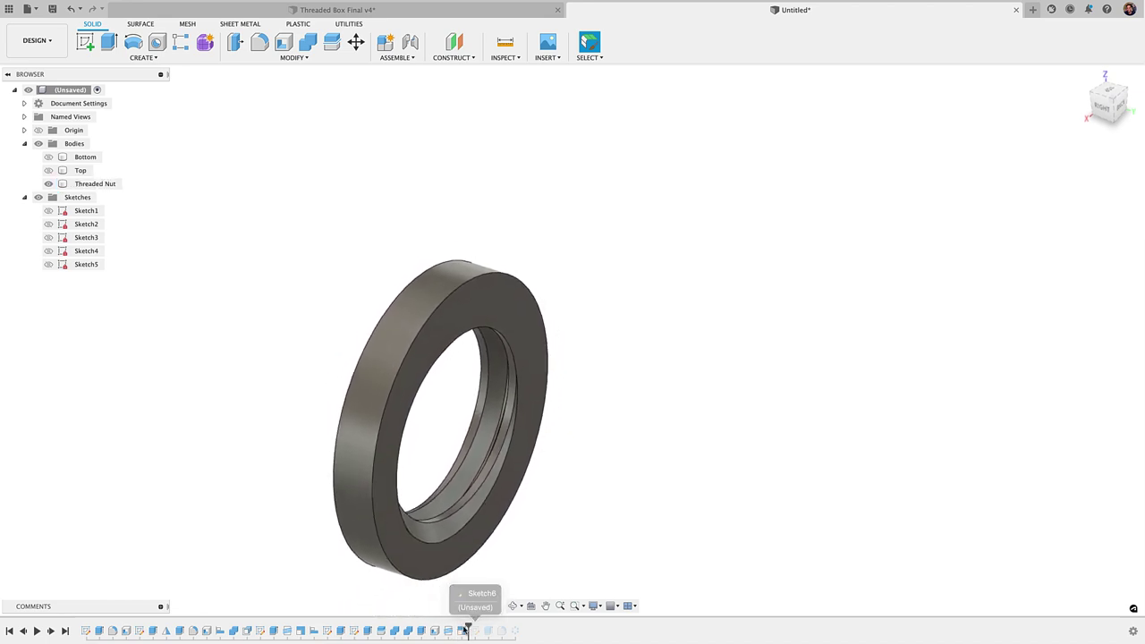
pyautogui.keyDown('shift'); pyautogui.moveTo(629, 417); pyautogui.dragTo(513, 484, button='middle'); pyautogui.keyUp('shift')
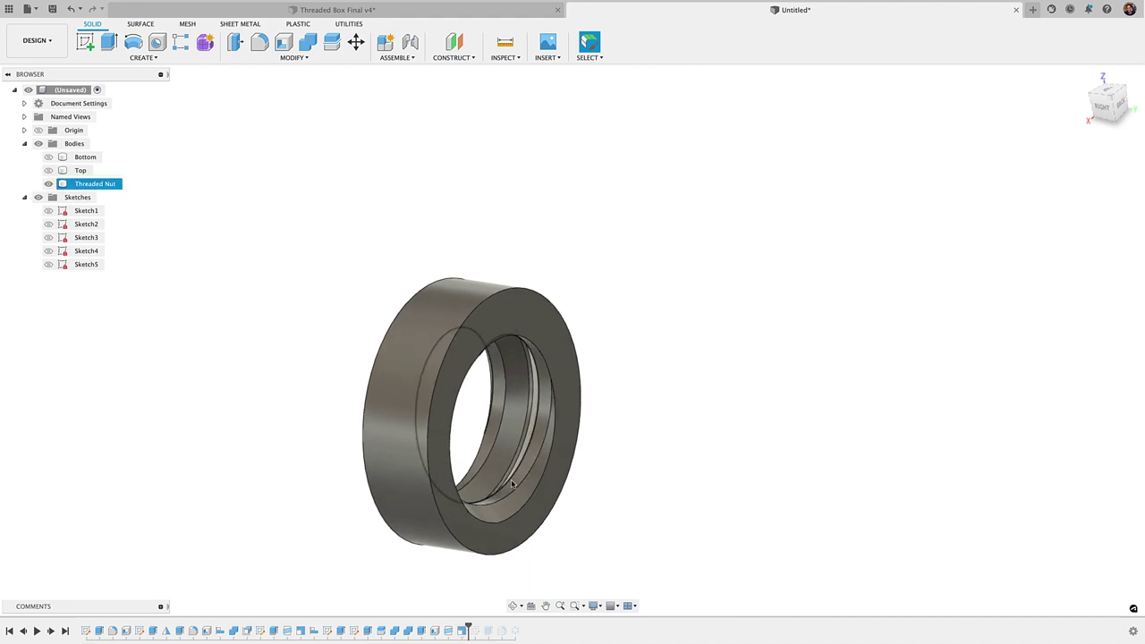
pyautogui.moveTo(471, 632); pyautogui.dragTo(466, 629)
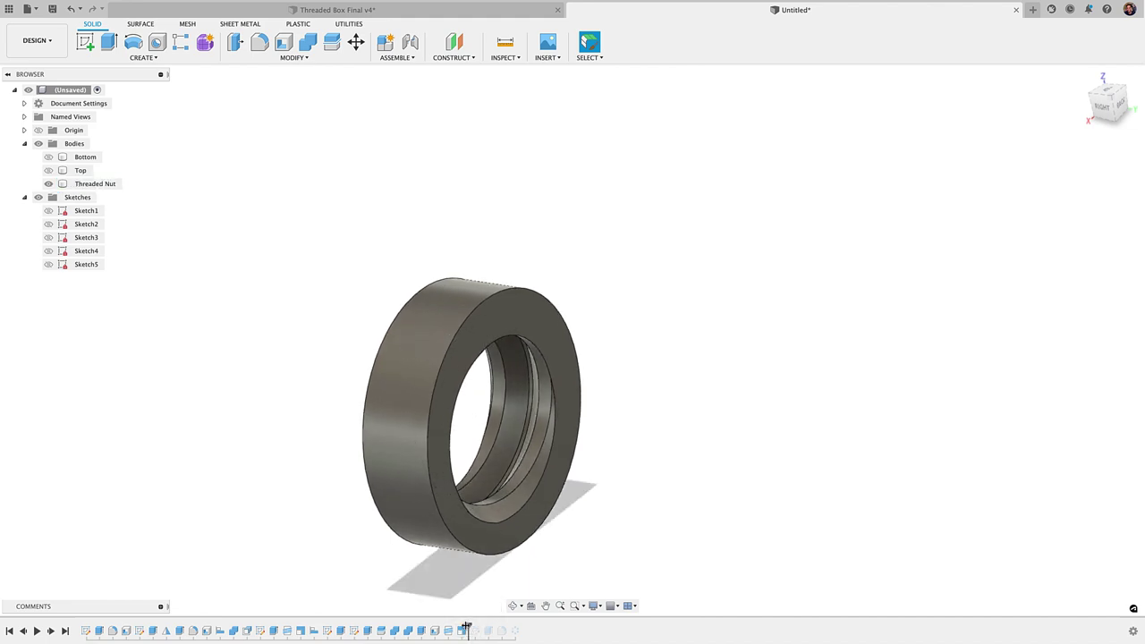
# Open Sketch6, examine its 4 mm diameter circle on the nut's outer edge, and finish the sketch
pyautogui.doubleClick(475, 631)
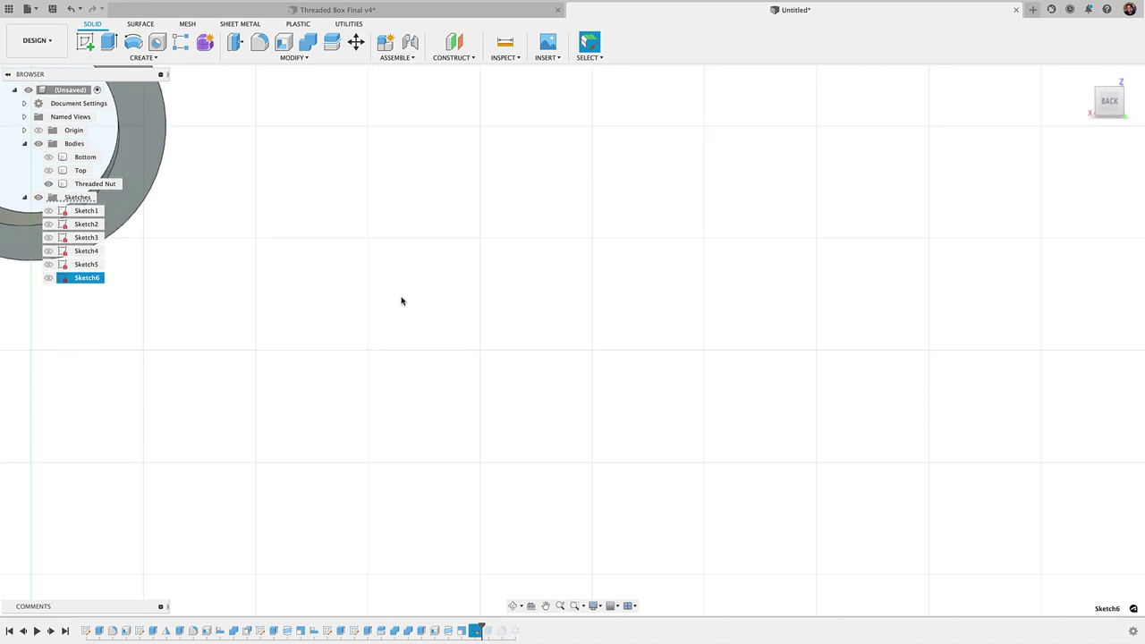
pyautogui.keyDown('shift'); pyautogui.moveTo(406, 185); pyautogui.dragTo(421, 193, button='middle'); pyautogui.keyUp('shift')
pyautogui.scroll(5, 411, 190)
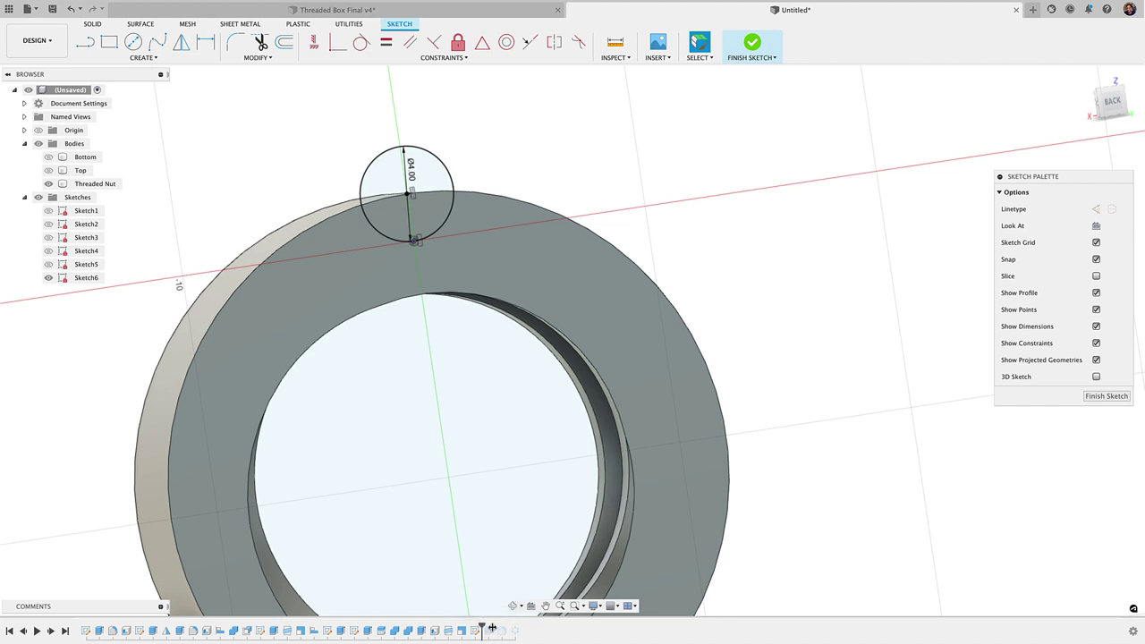
pyautogui.click(757, 49)
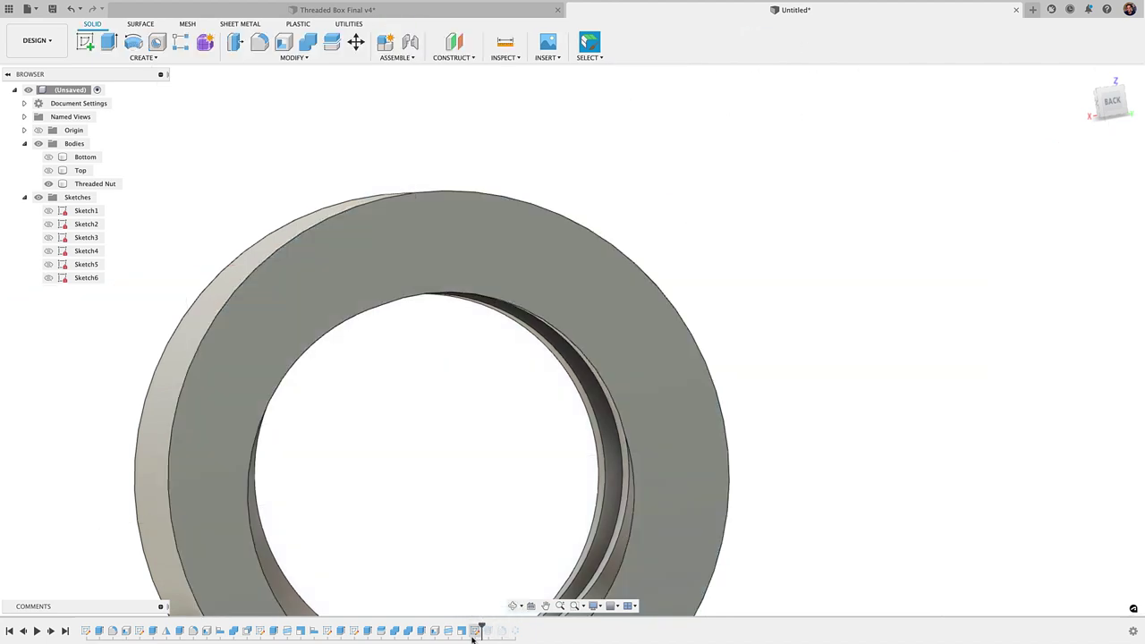
# Advance the history through the notch cut, its fillets and C-Pattern1, and examine the grip notches around the nut
pyautogui.scroll(-2, 439, 150)
pyautogui.keyDown('shift'); pyautogui.moveTo(439, 151); pyautogui.dragTo(524, 570, button='middle'); pyautogui.keyUp('shift')
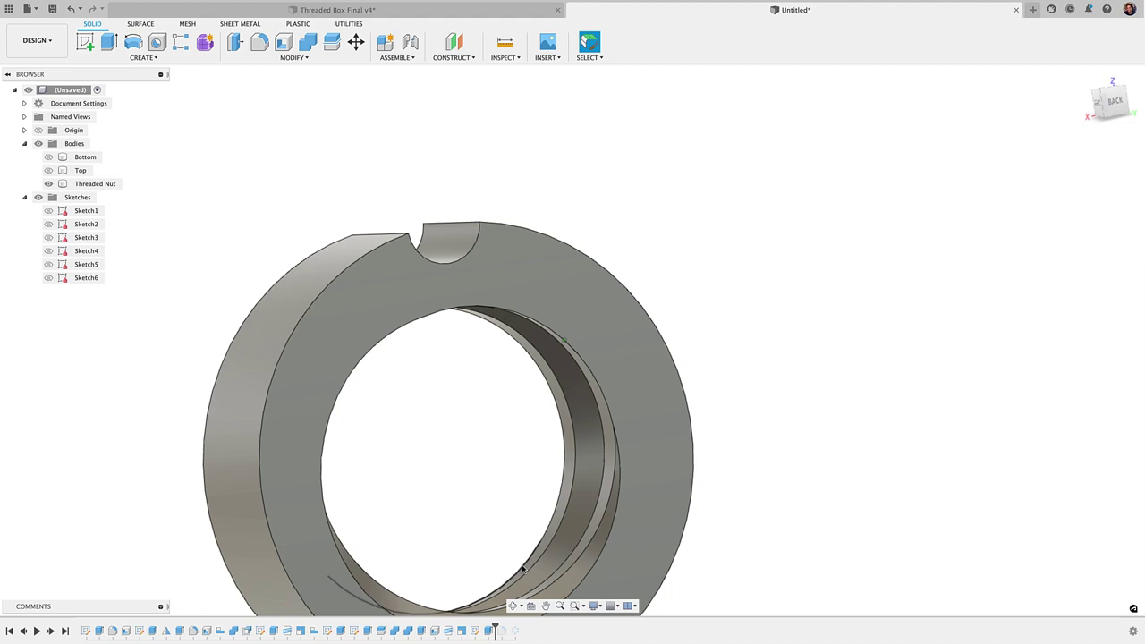
pyautogui.moveTo(496, 629); pyautogui.dragTo(509, 629)
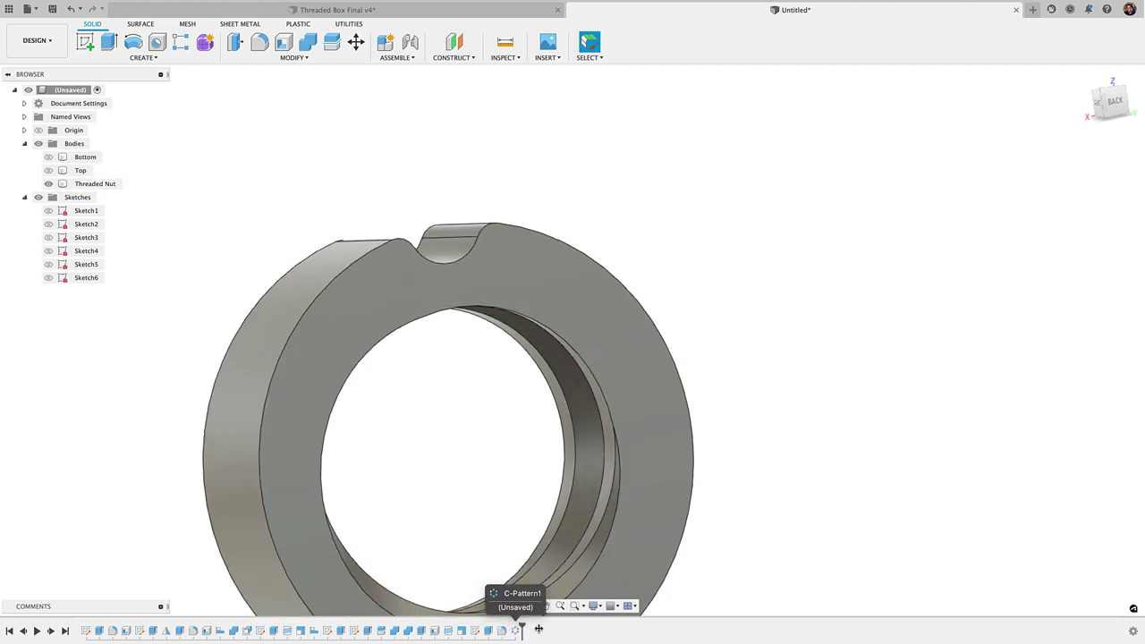
pyautogui.scroll(-5, 417, 513)
pyautogui.keyDown('shift'); pyautogui.moveTo(528, 448); pyautogui.dragTo(573, 411, button='middle'); pyautogui.keyUp('shift')
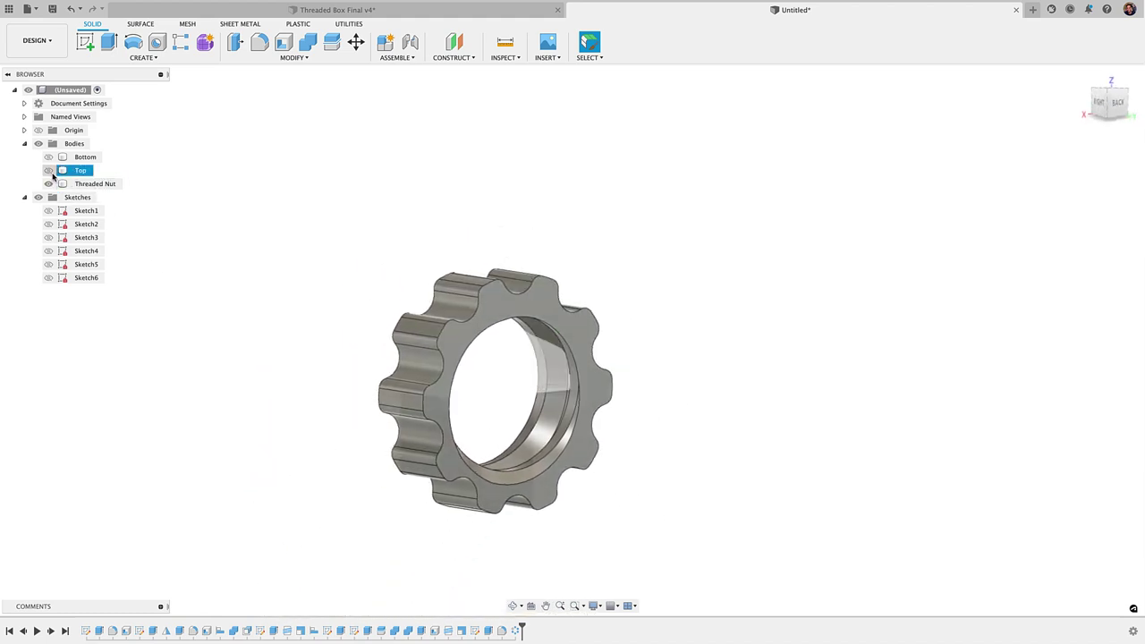
# Show the Top and Bottom bodies and view the notched nut in place on the closed box
pyautogui.click(48, 170)
pyautogui.click(49, 156)
pyautogui.keyDown('shift'); pyautogui.scroll(-10, 852, 434); pyautogui.keyUp('shift')
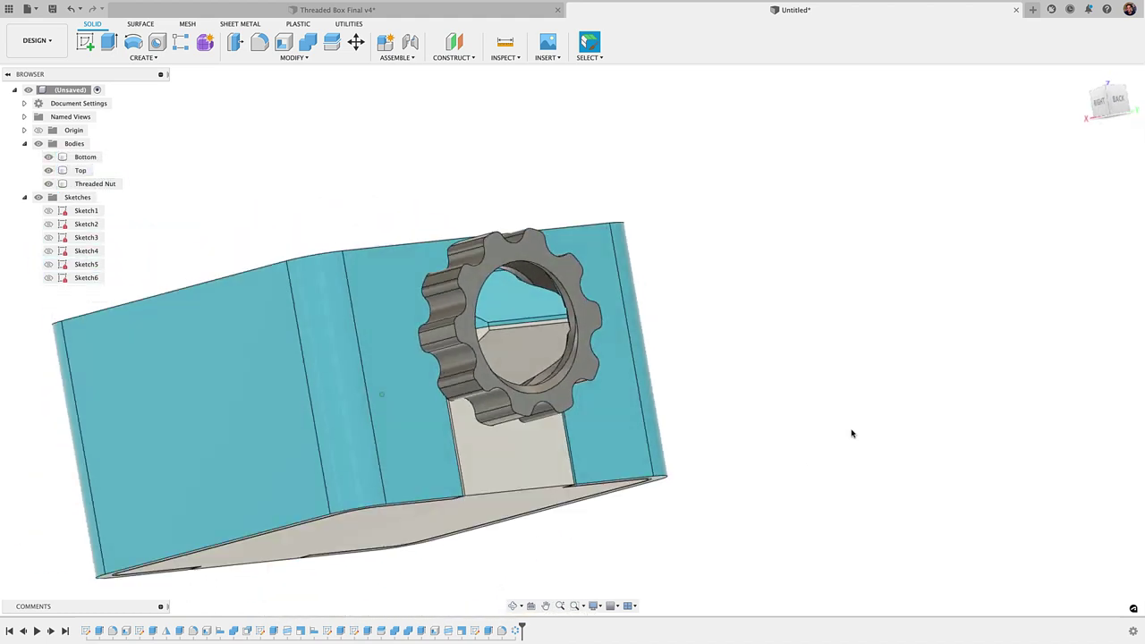